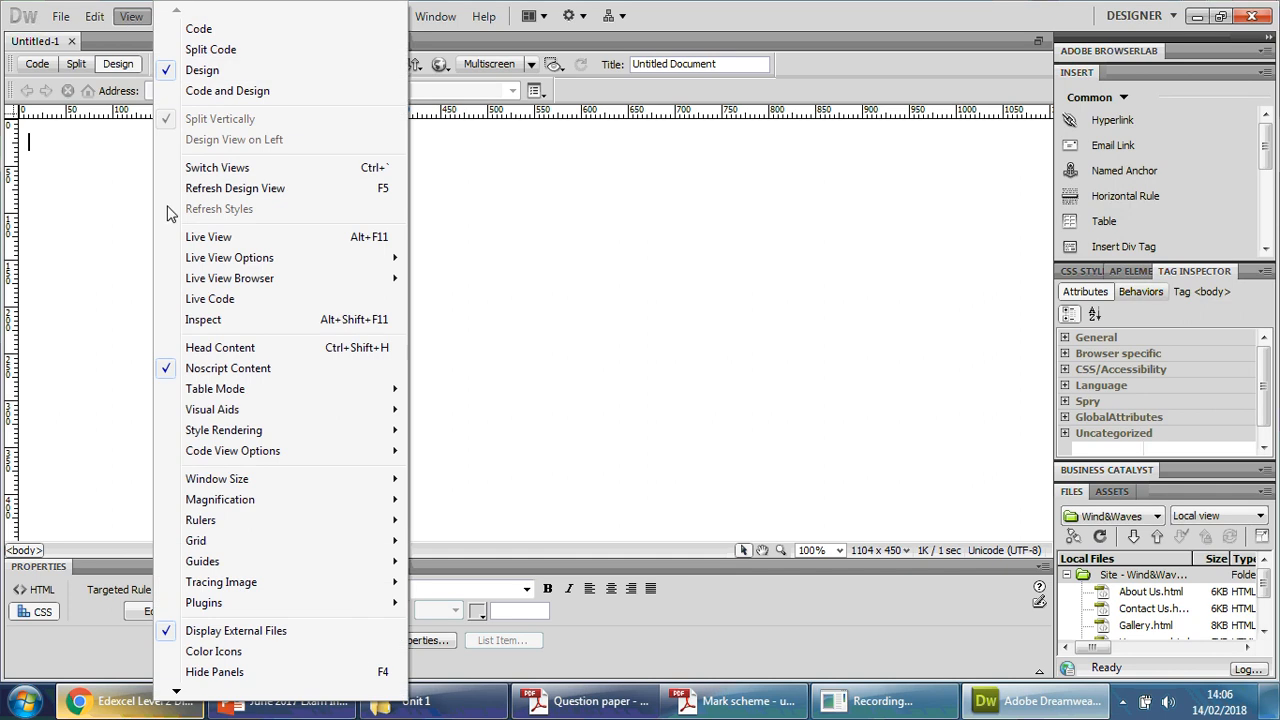
pyautogui.moveTo(239, 522)
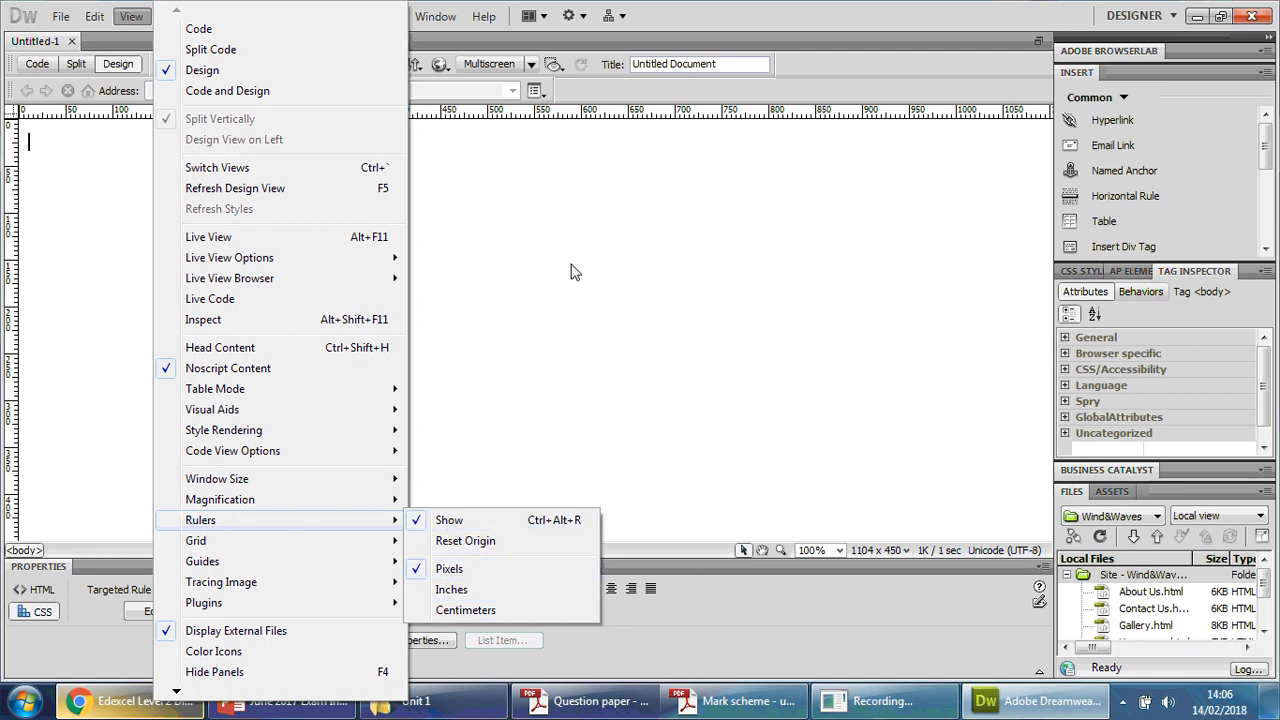
pyautogui.click(378, 231)
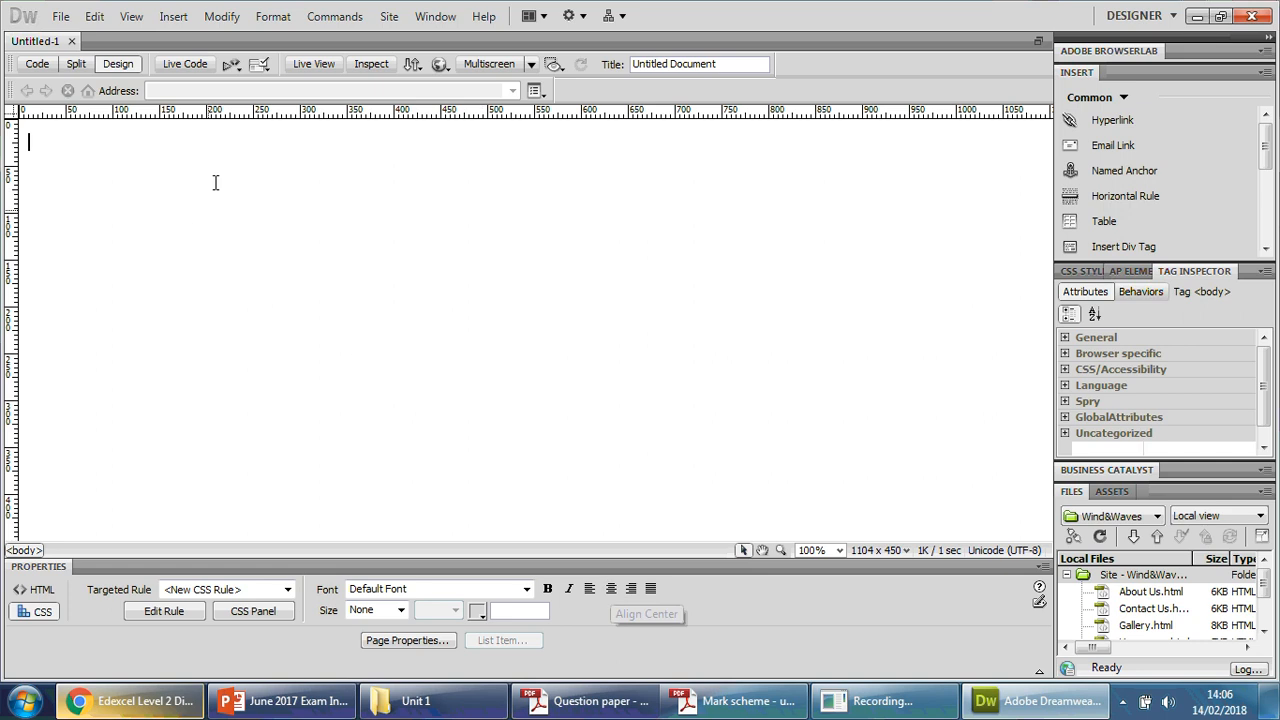
# - Insert a table with 4 rows and 2 columns, 1366 pixels wide with a border thickness of 1, following the page layout slide in PowerPoint
pyautogui.click(173, 16)
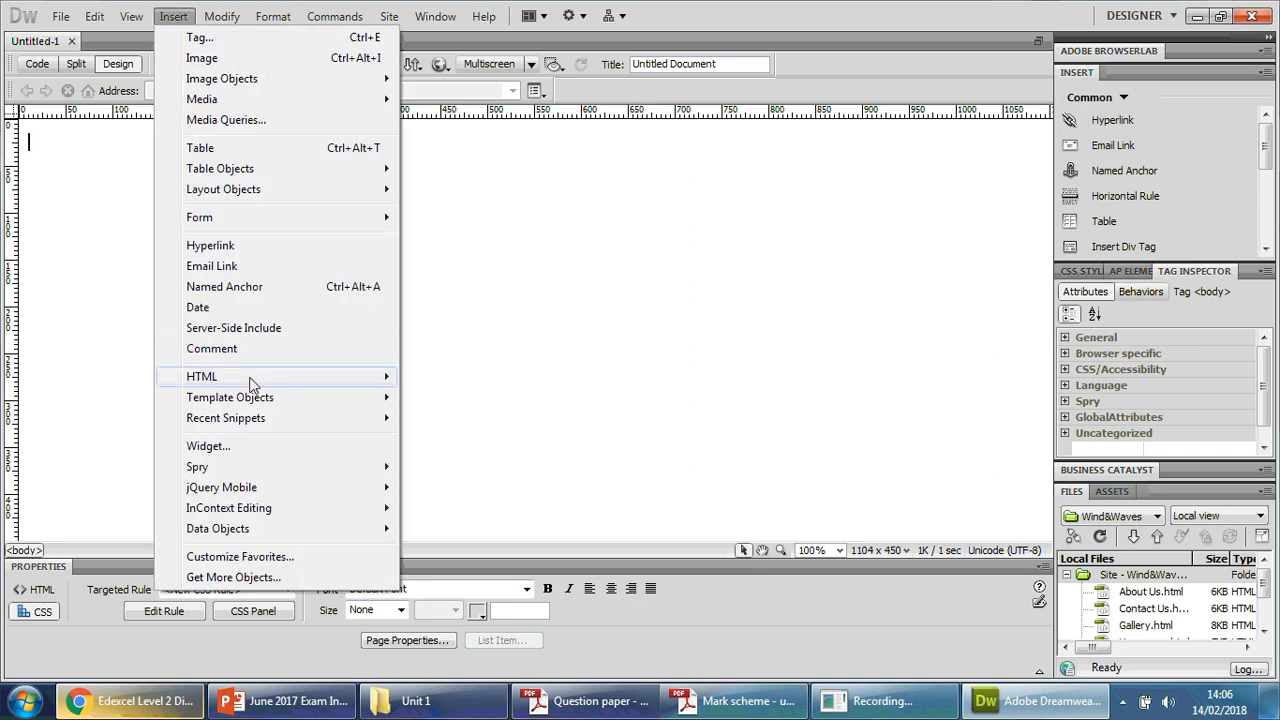
pyautogui.click(232, 150)
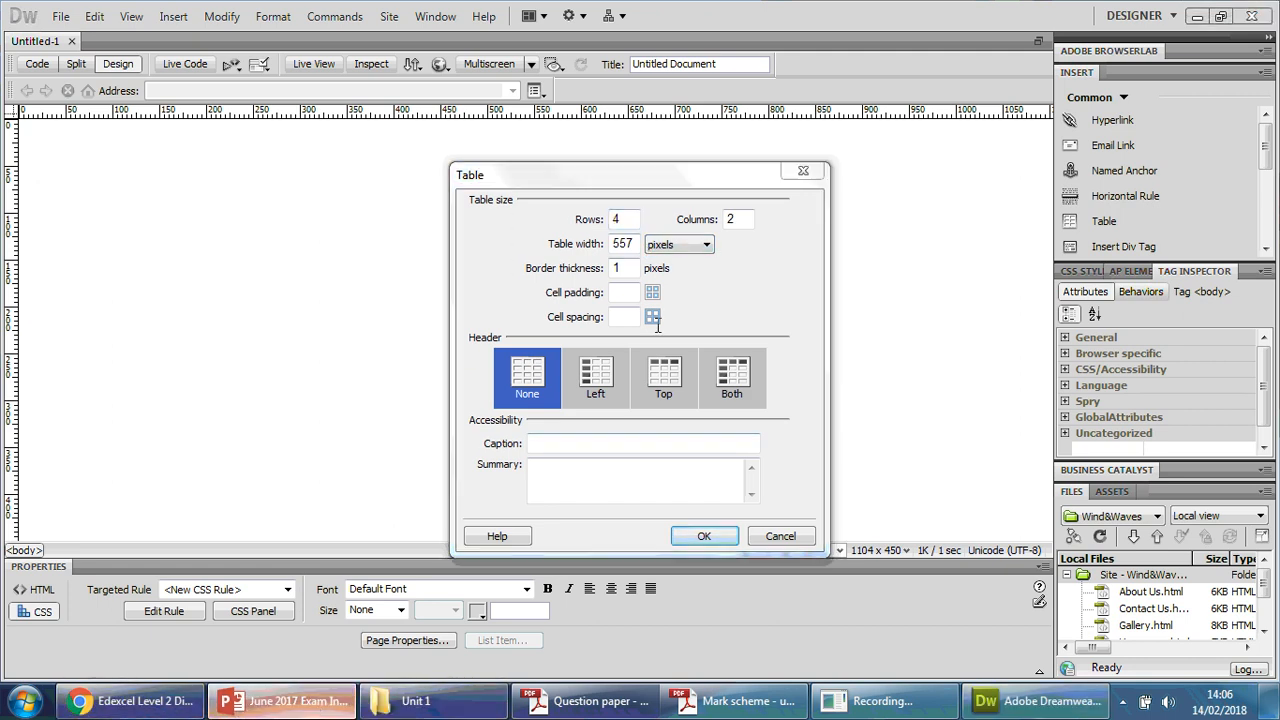
pyautogui.hotkey('alt', 'Tab')
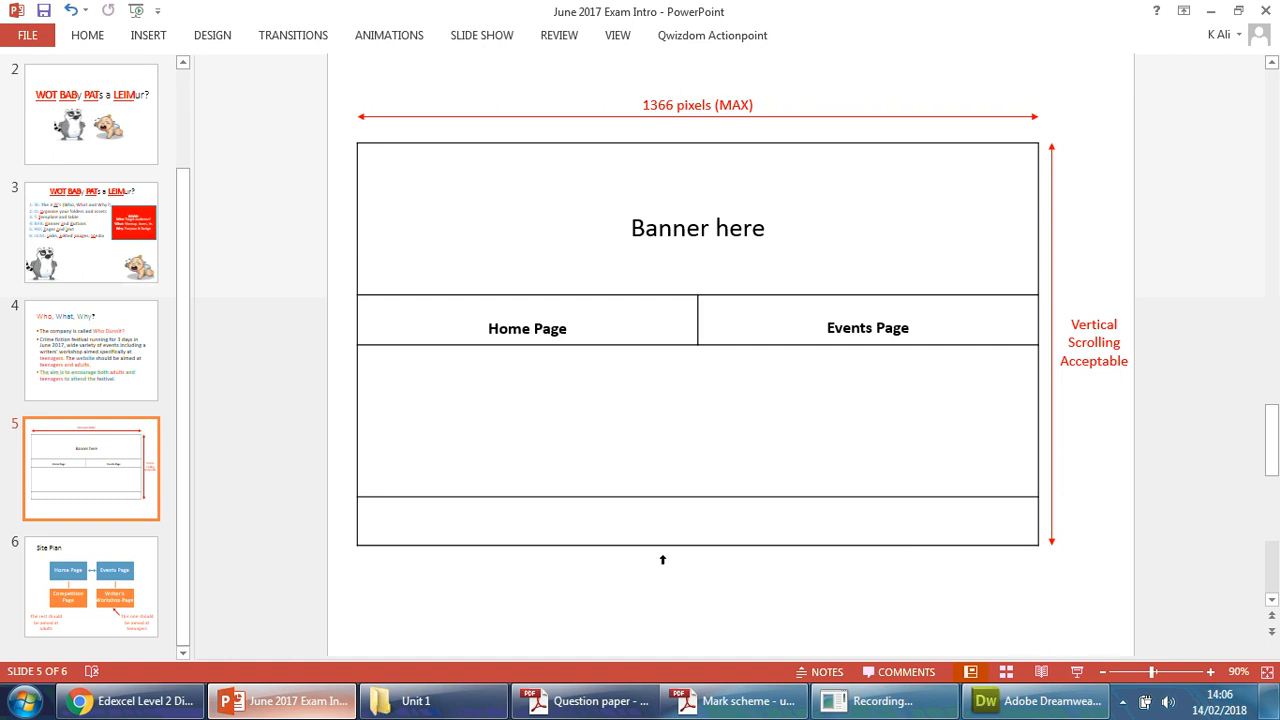
pyautogui.click(1211, 11)
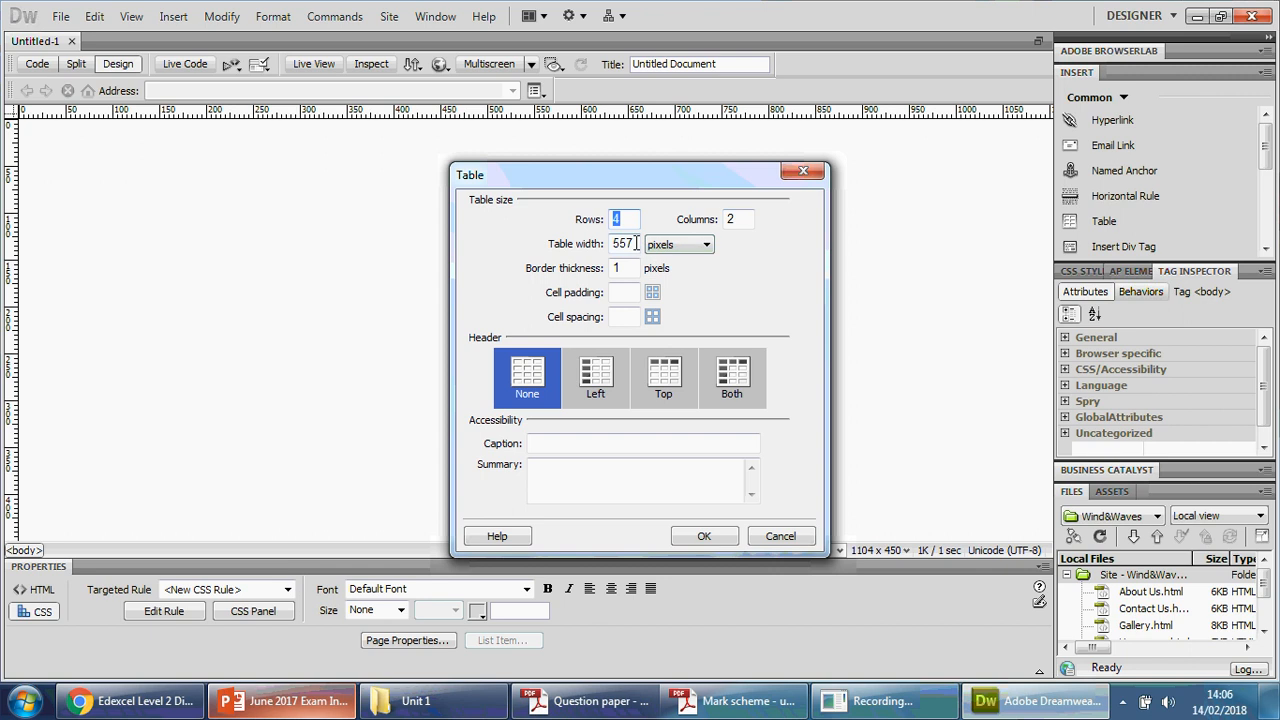
pyautogui.moveTo(636, 243); pyautogui.dragTo(608, 244)
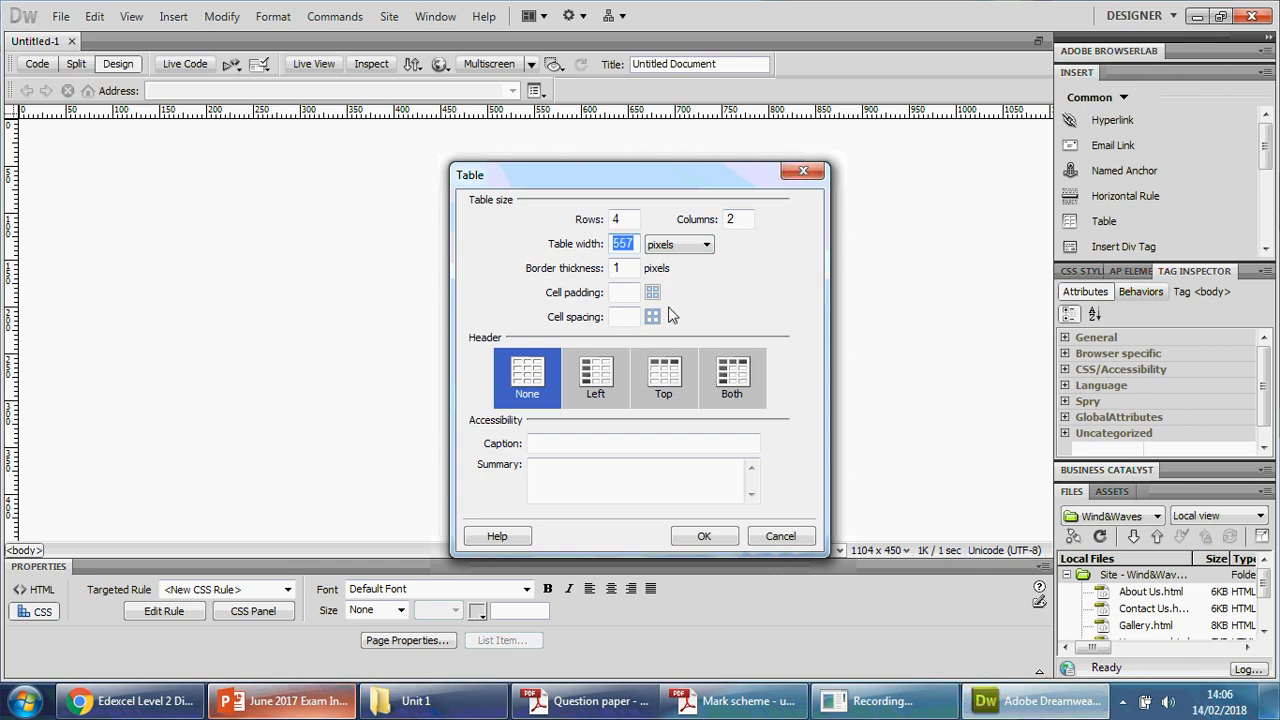
pyautogui.write('1366')
pyautogui.click(705, 539)
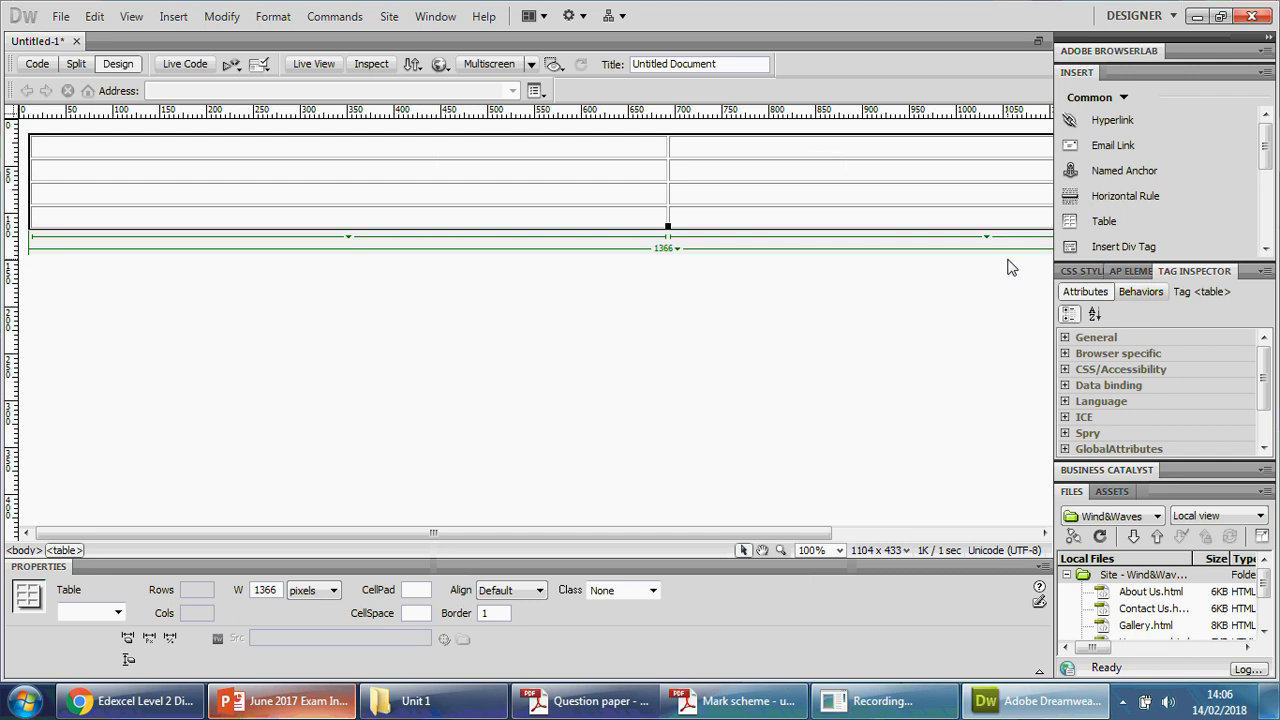
# - Merge the two cells of the table's first row into one banner cell, matching the layout slide in PowerPoint
pyautogui.click(840, 551)
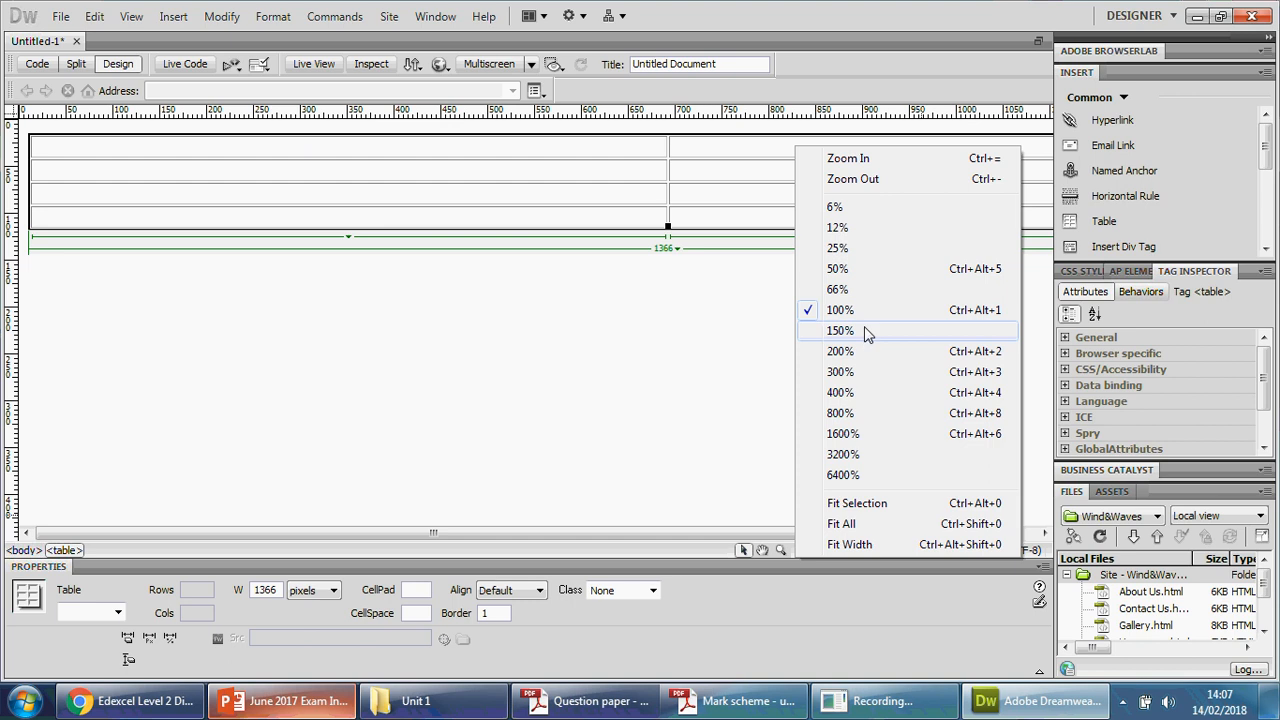
pyautogui.click(858, 290)
pyautogui.click(675, 327)
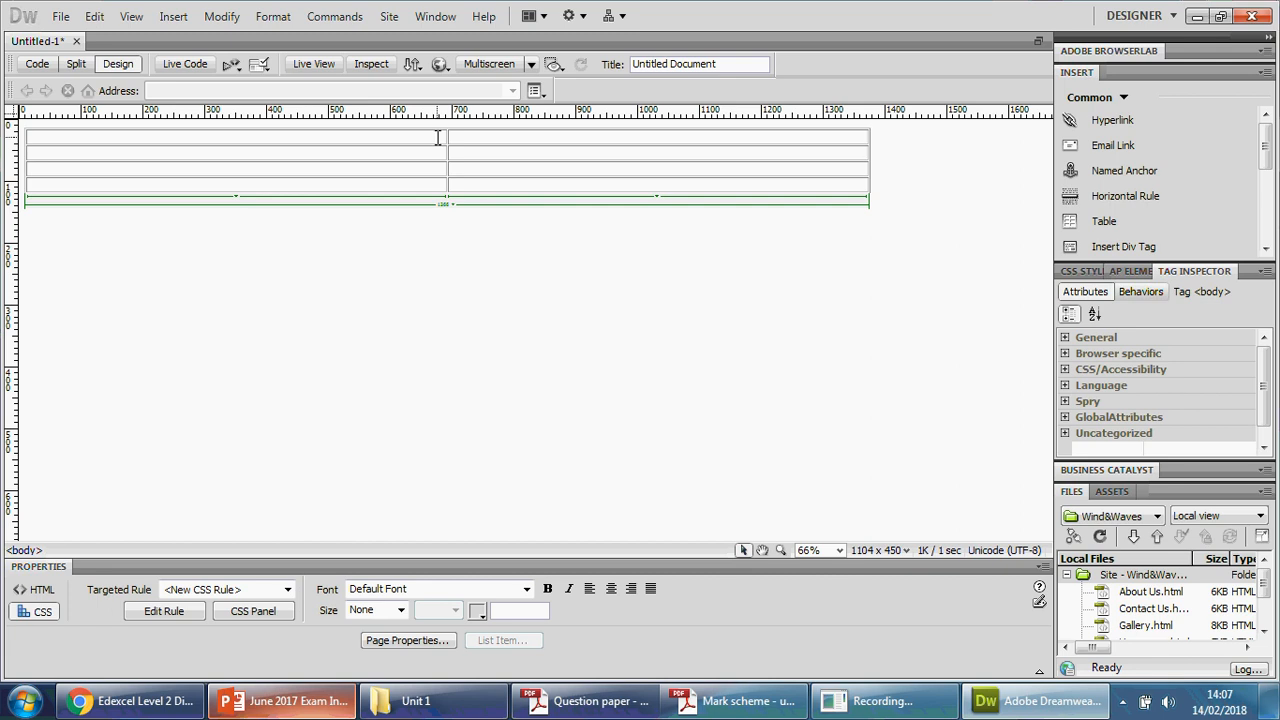
pyautogui.moveTo(437, 137); pyautogui.dragTo(491, 137)
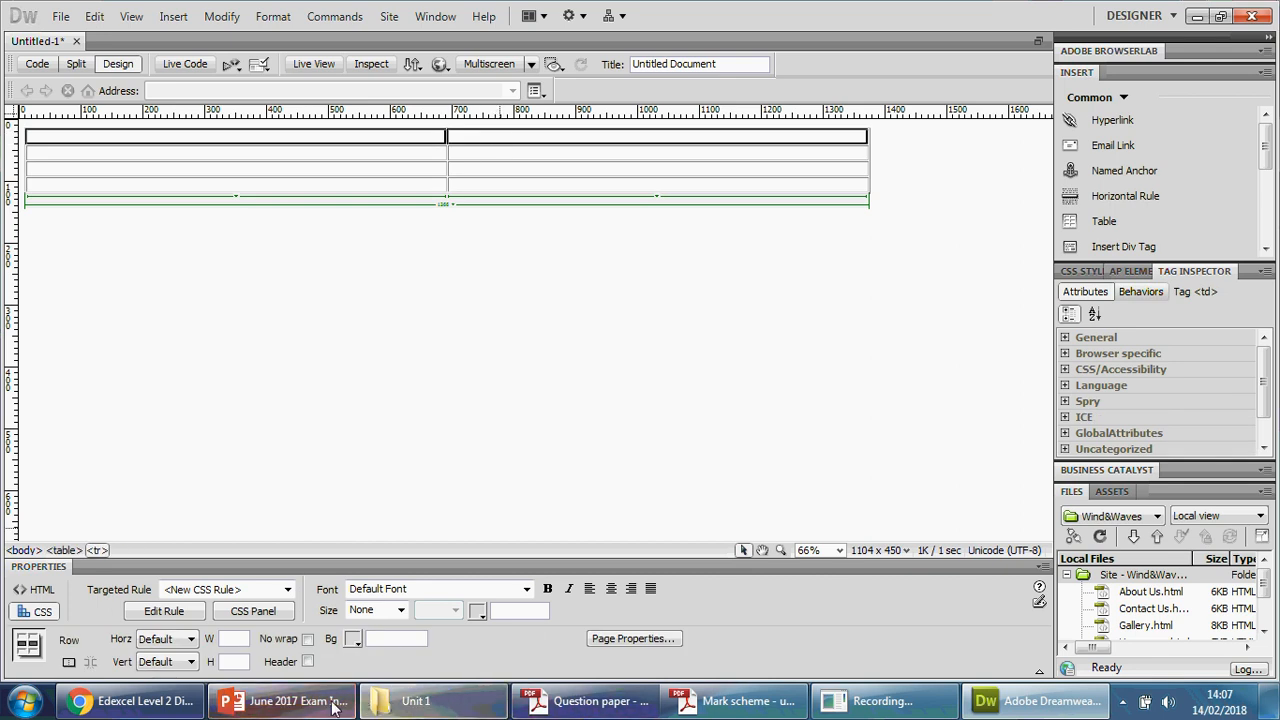
pyautogui.click(290, 700)
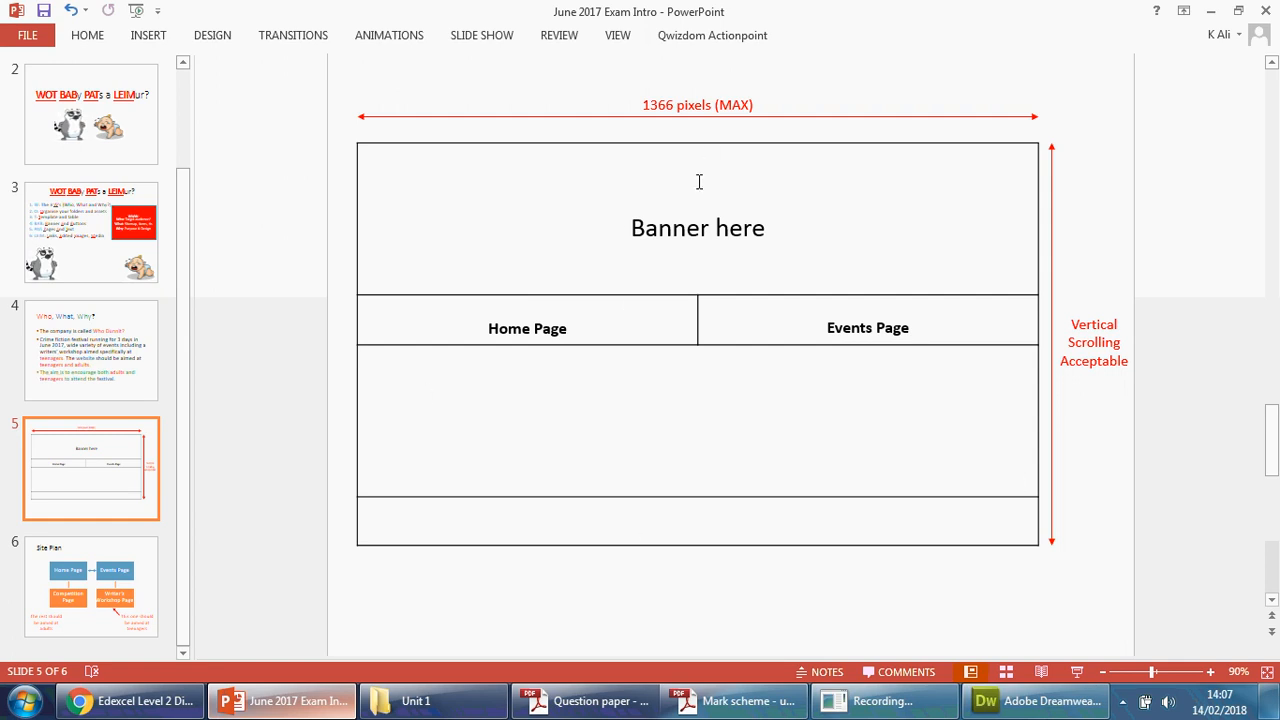
pyautogui.click(1212, 12)
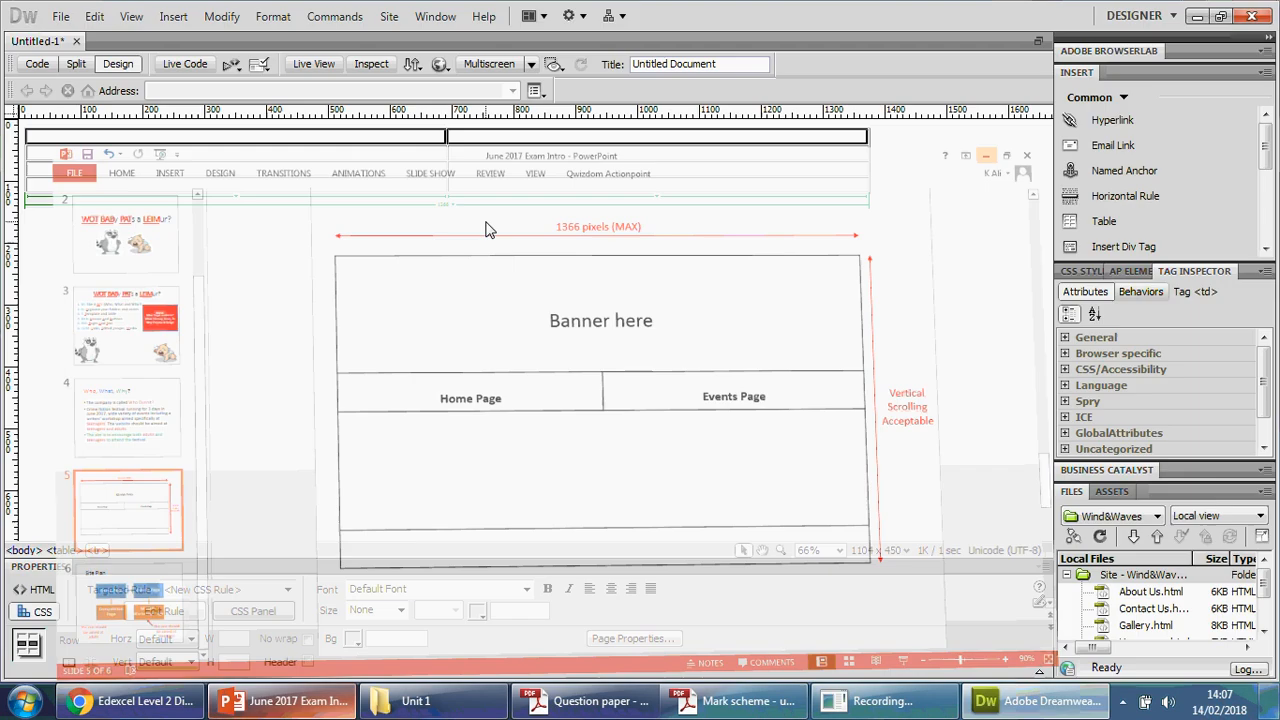
pyautogui.rightClick(352, 137)
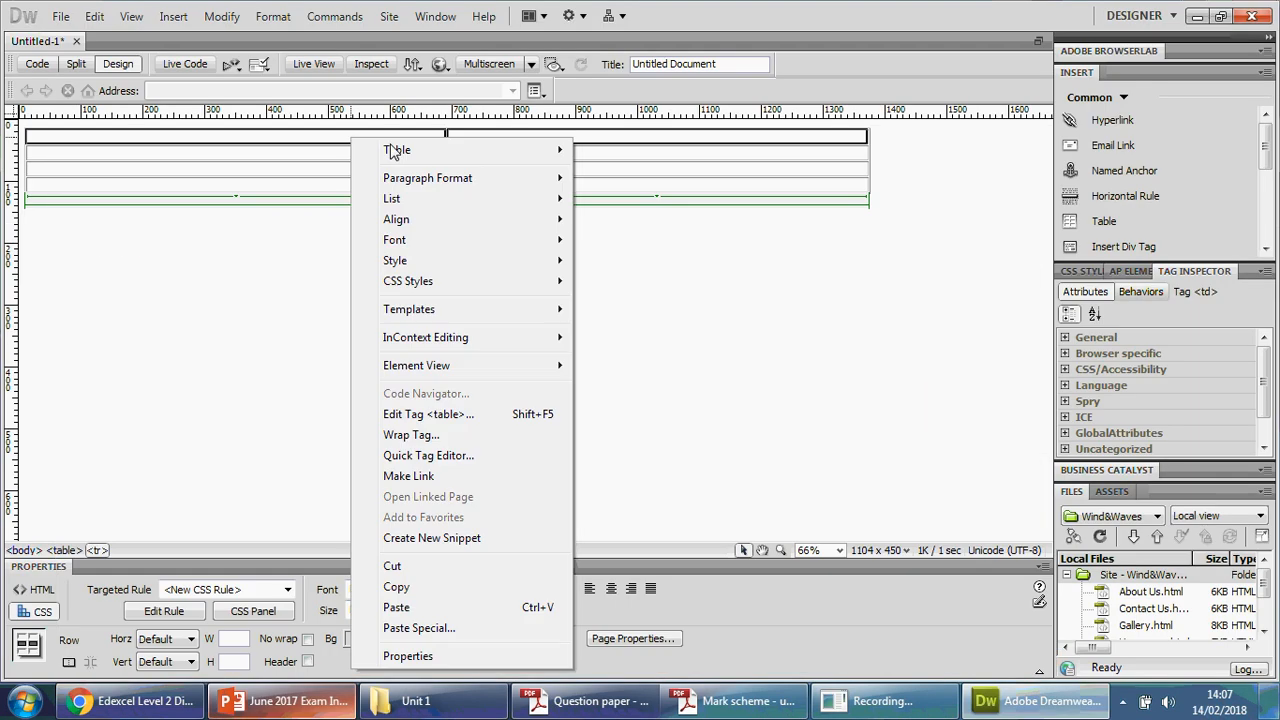
pyautogui.moveTo(394, 149)
pyautogui.click(290, 179)
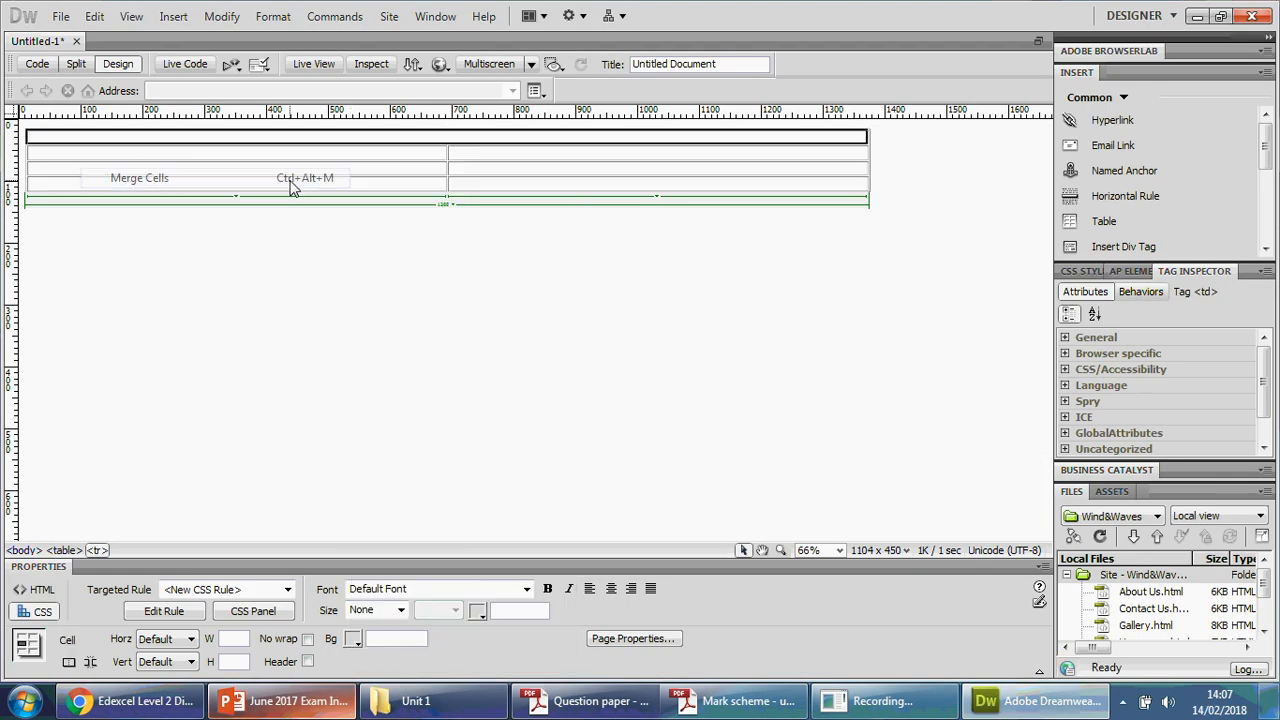
# - Merge the two cells of the table's third row into a single content cell
pyautogui.click(390, 153)
pyautogui.moveTo(383, 171); pyautogui.dragTo(490, 168)
pyautogui.rightClick(490, 168)
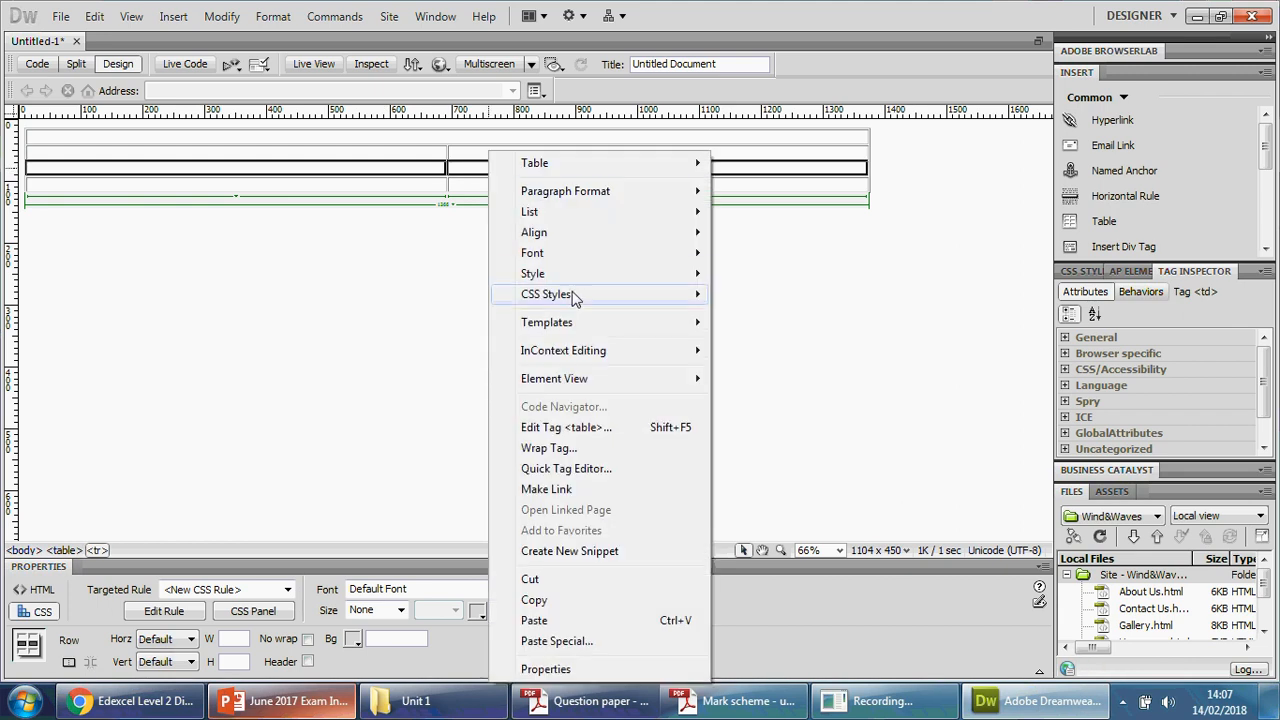
pyautogui.moveTo(562, 163)
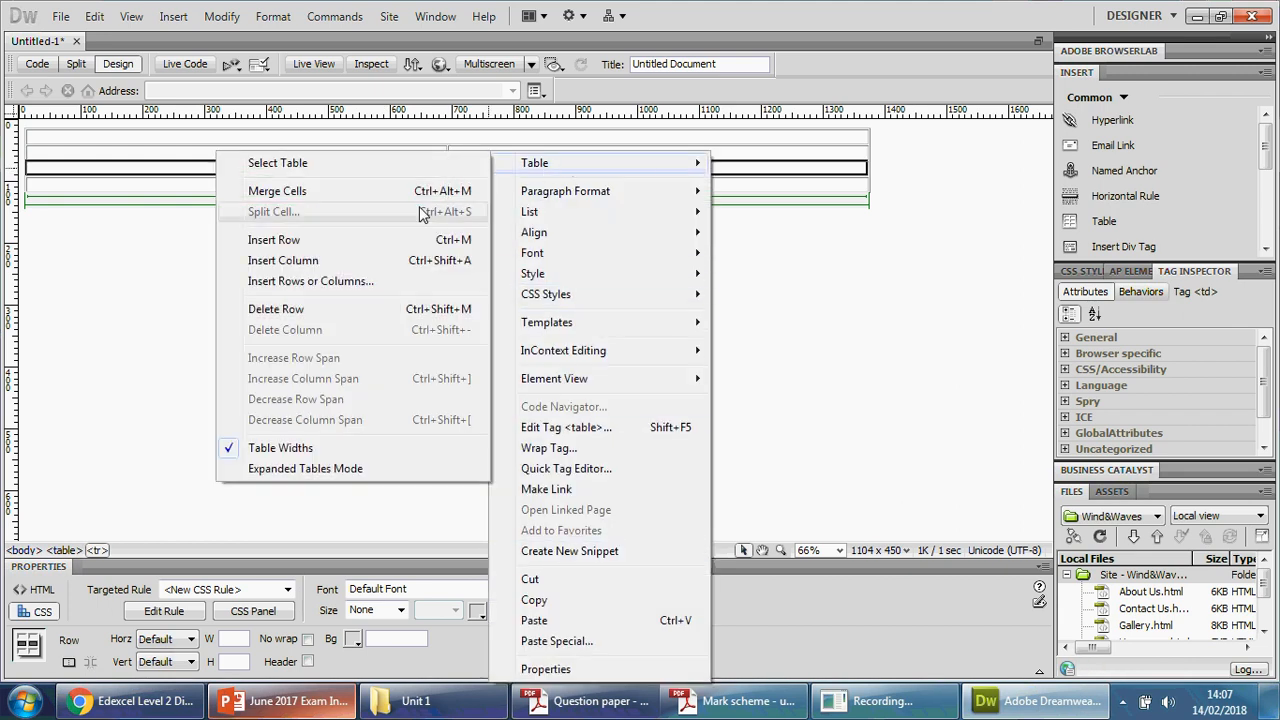
pyautogui.click(351, 194)
# - Merge the two cells of the table's fourth row into a single footer cell
pyautogui.moveTo(353, 185); pyautogui.dragTo(480, 191)
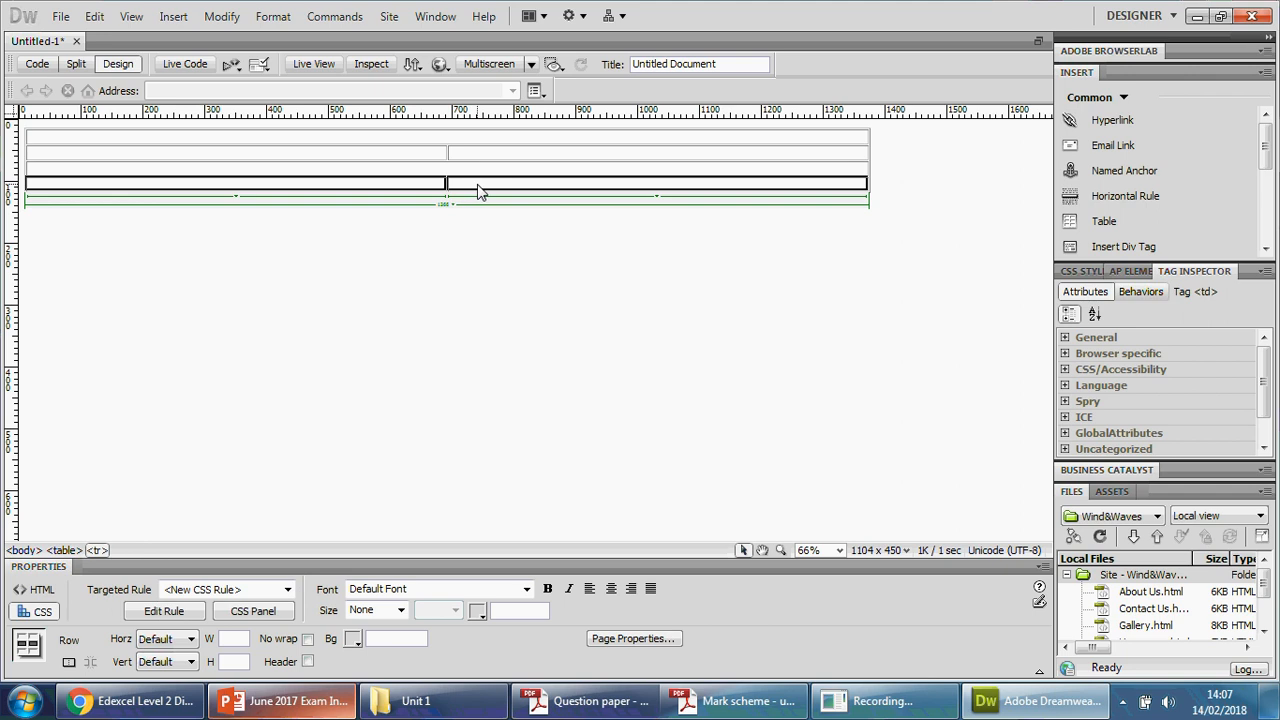
pyautogui.rightClick(481, 190)
pyautogui.moveTo(690, 164)
pyautogui.click(345, 190)
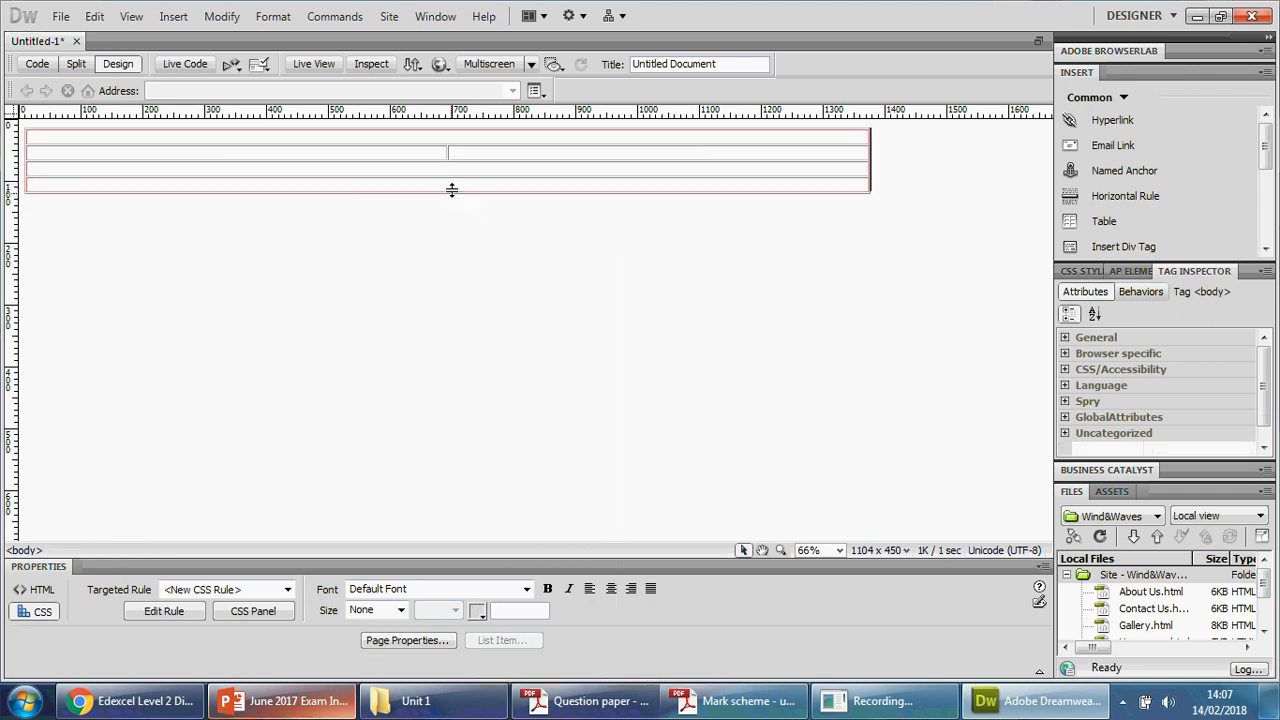
pyautogui.click(450, 190)
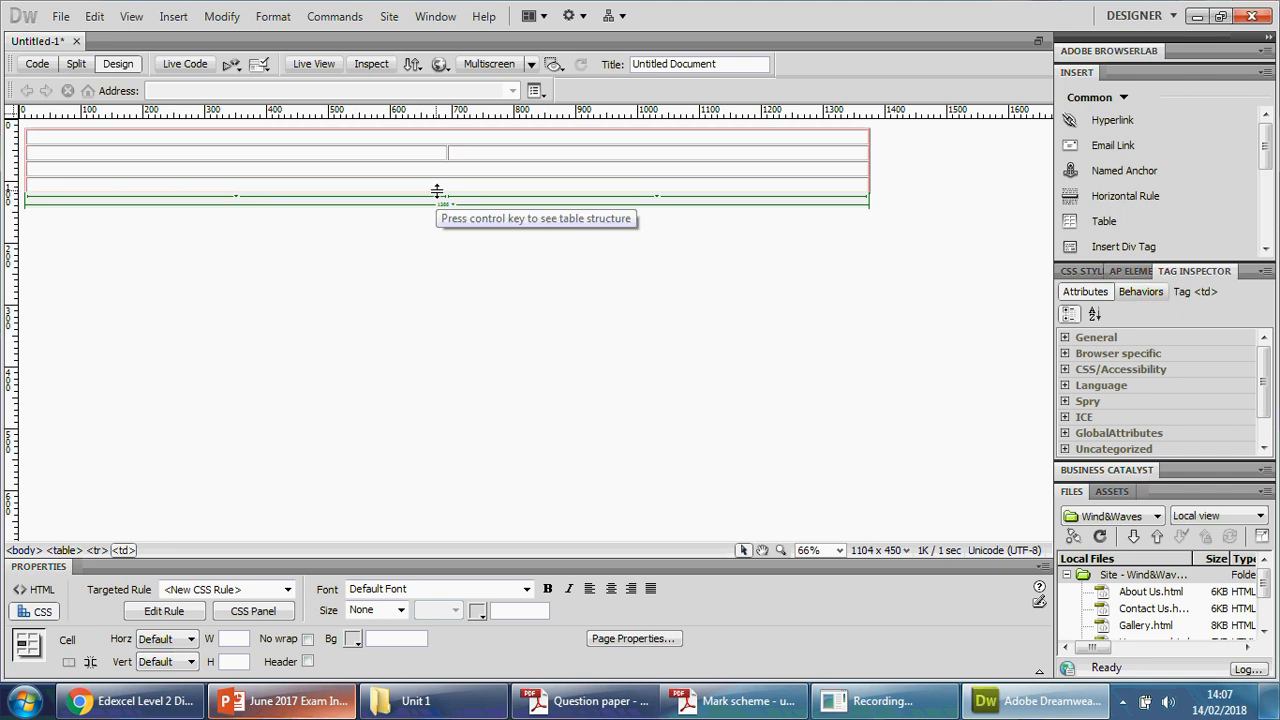
pyautogui.moveTo(437, 190); pyautogui.dragTo(443, 483)
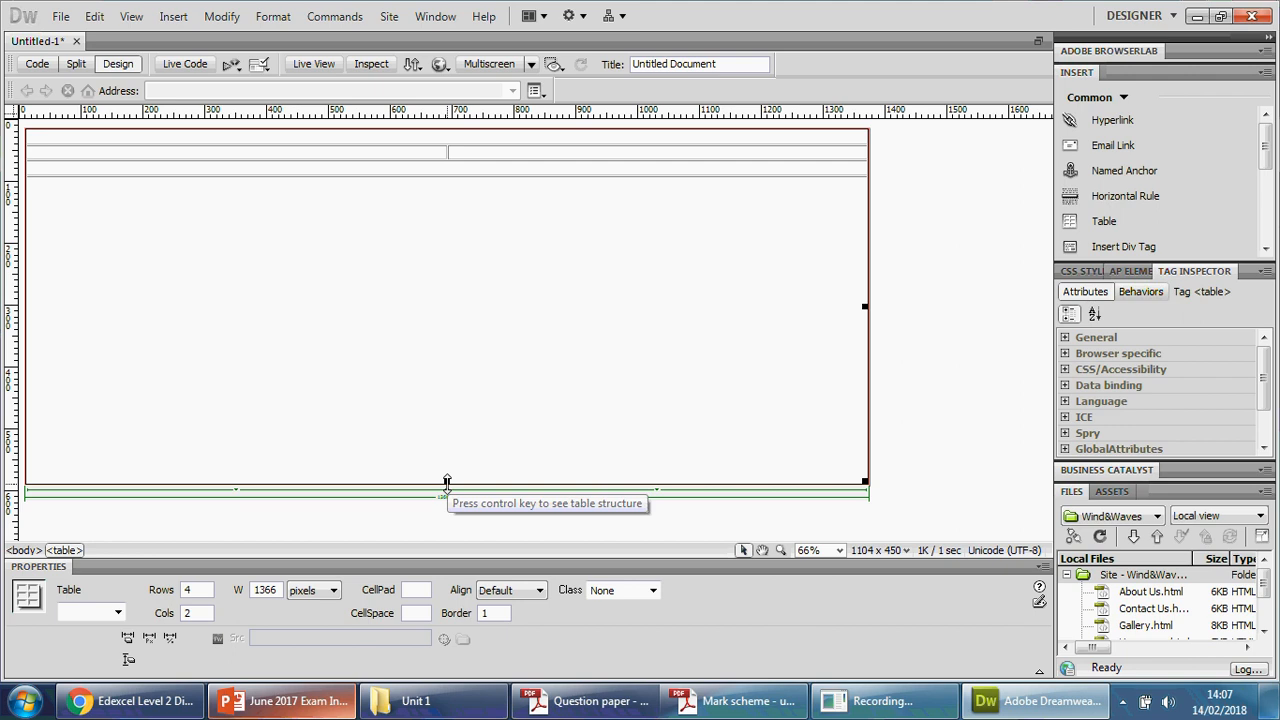
pyautogui.hotkey('ctrl', 'z')
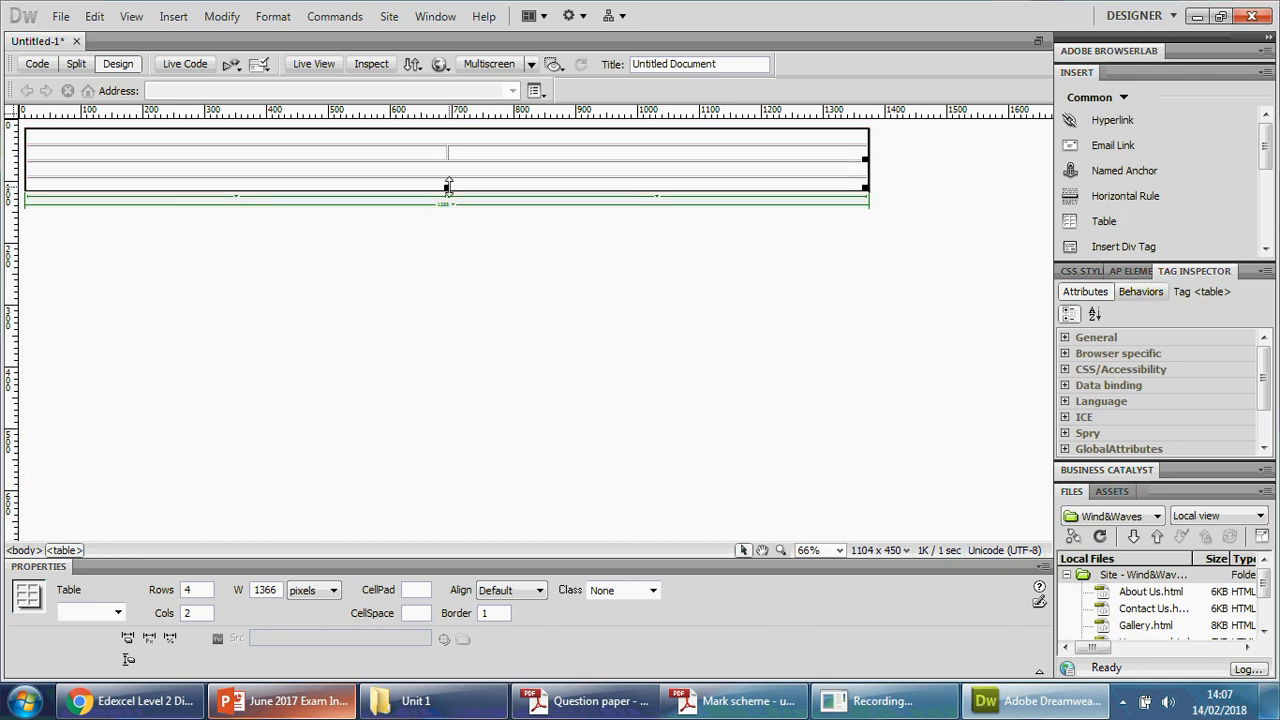
# - Stretch the table and resize its rows: navigation row about 48 px high, content row about 380 px high, and a short footer row
pyautogui.moveTo(448, 187); pyautogui.dragTo(429, 494)
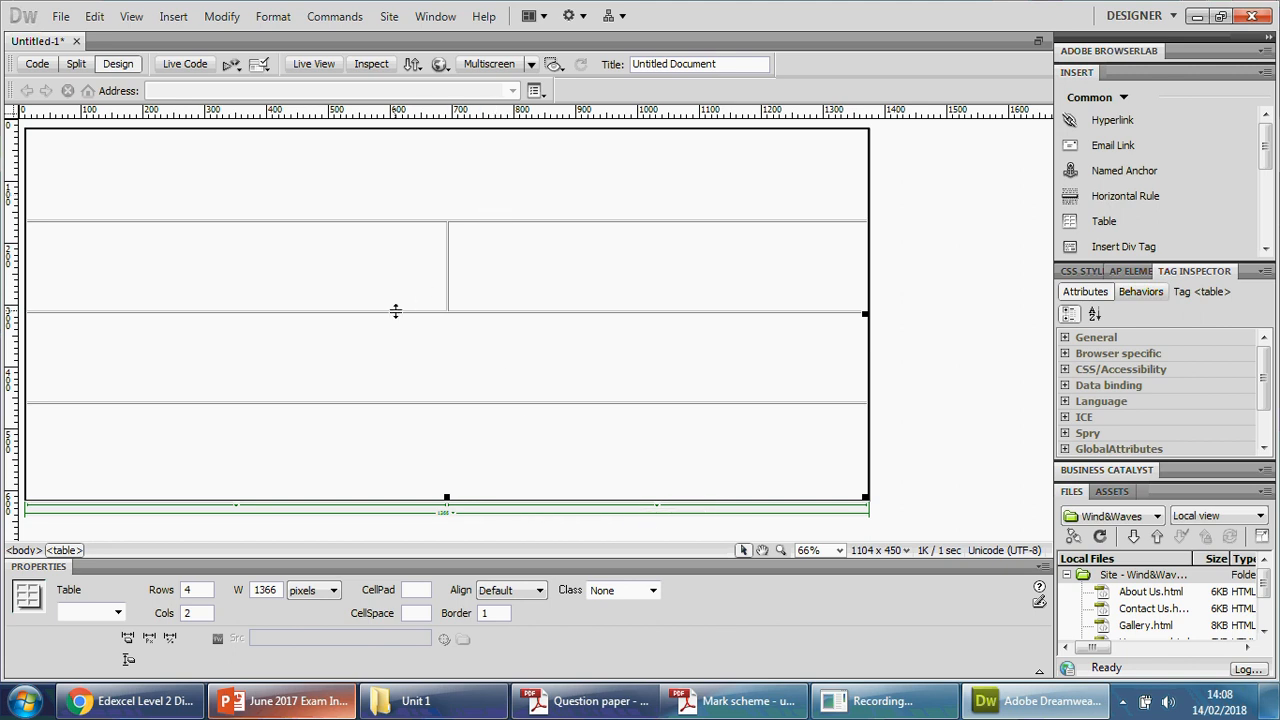
pyautogui.moveTo(395, 311); pyautogui.dragTo(397, 251)
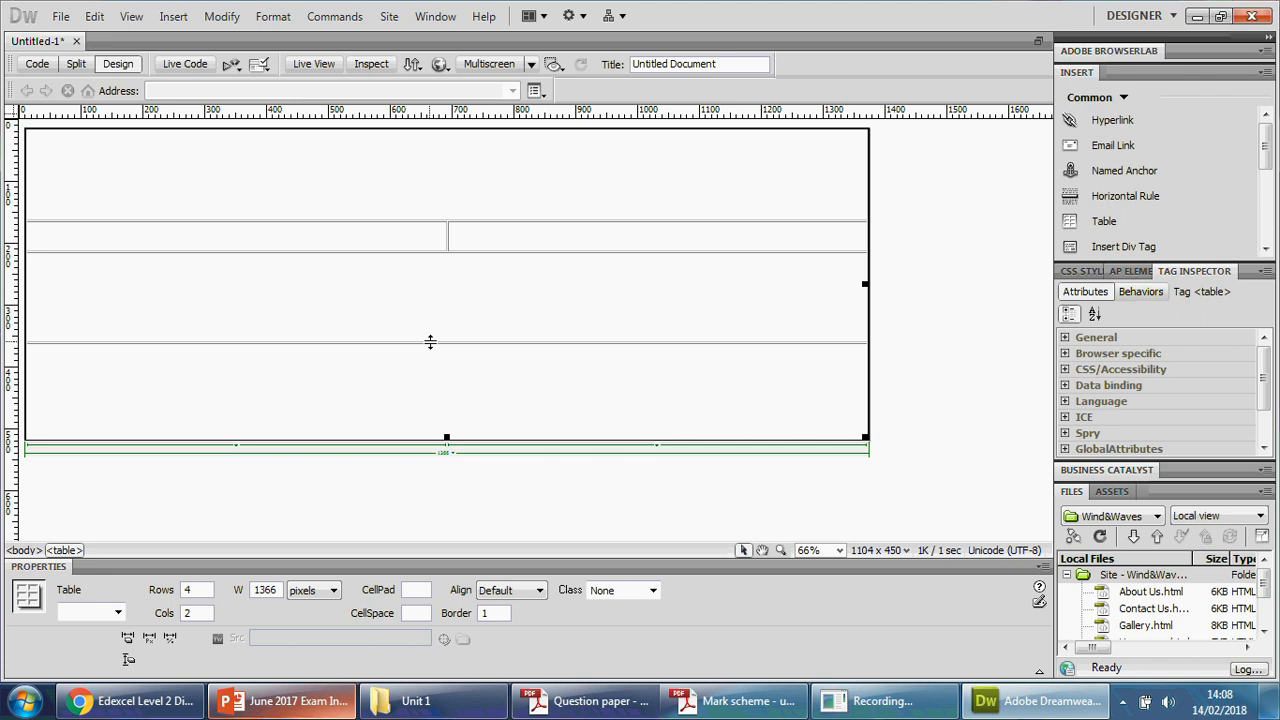
pyautogui.moveTo(430, 342); pyautogui.dragTo(429, 400)
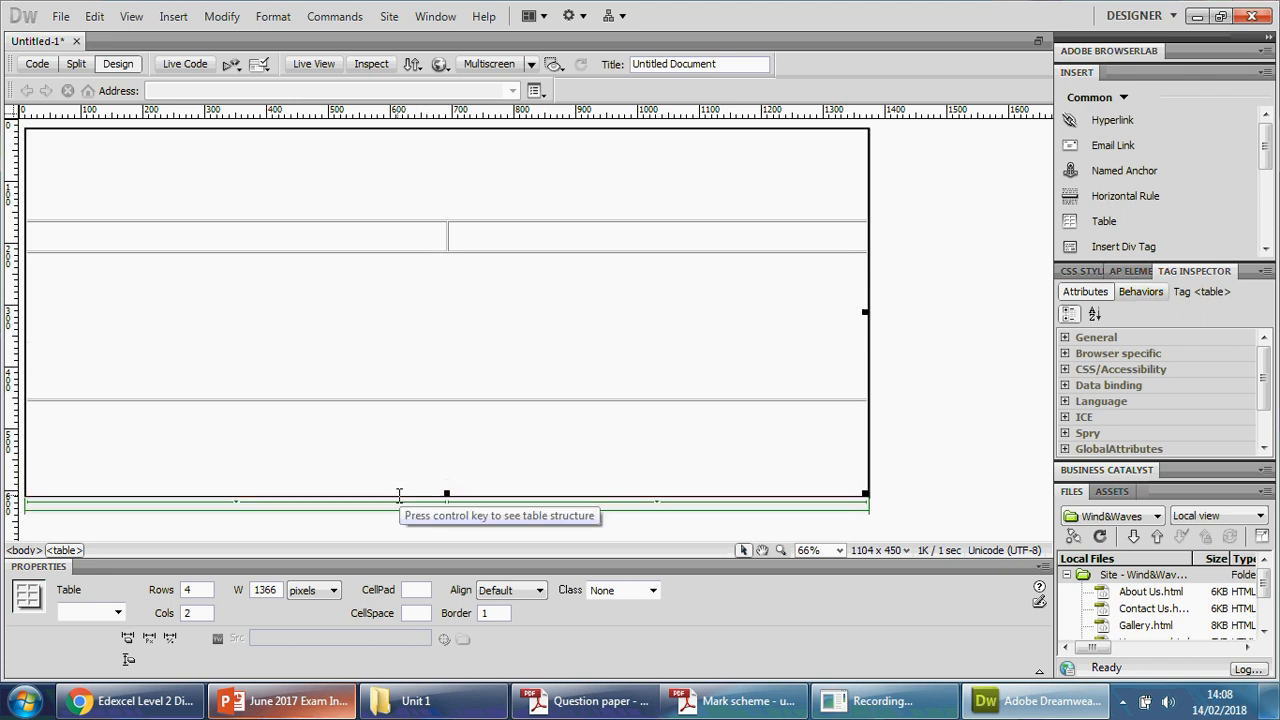
pyautogui.moveTo(397, 495); pyautogui.dragTo(399, 434)
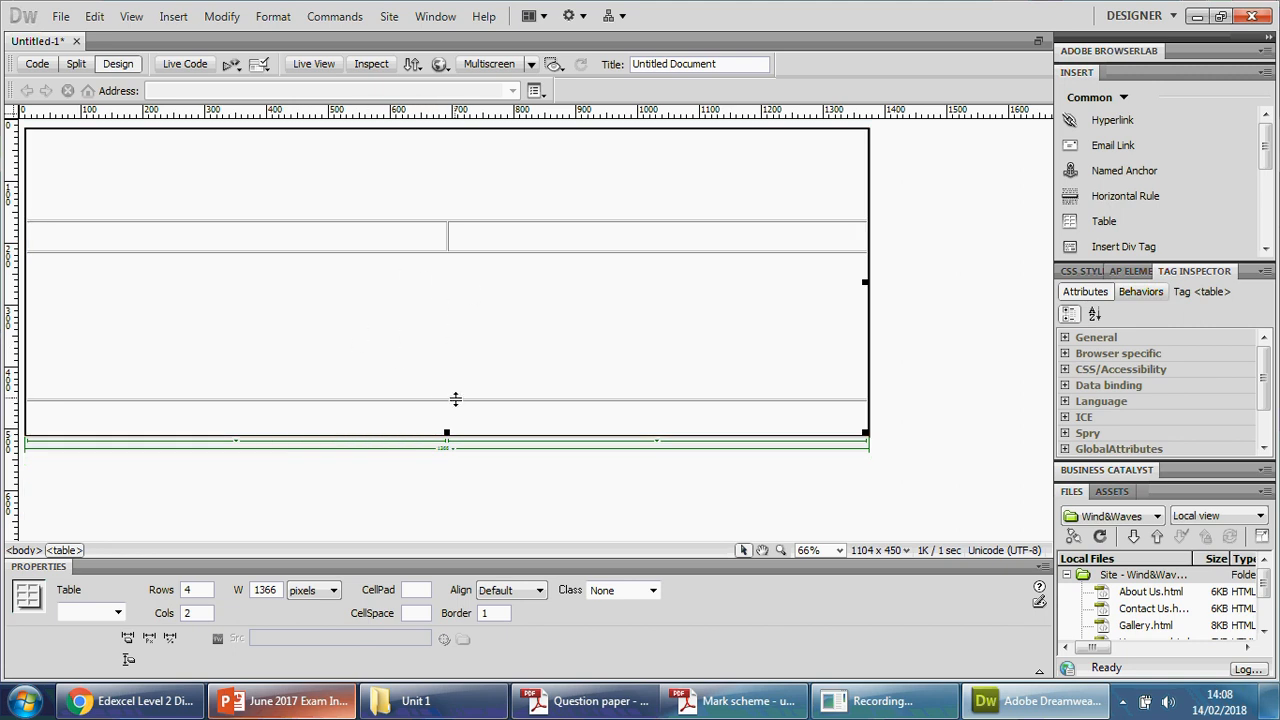
pyautogui.moveTo(455, 399); pyautogui.dragTo(465, 487)
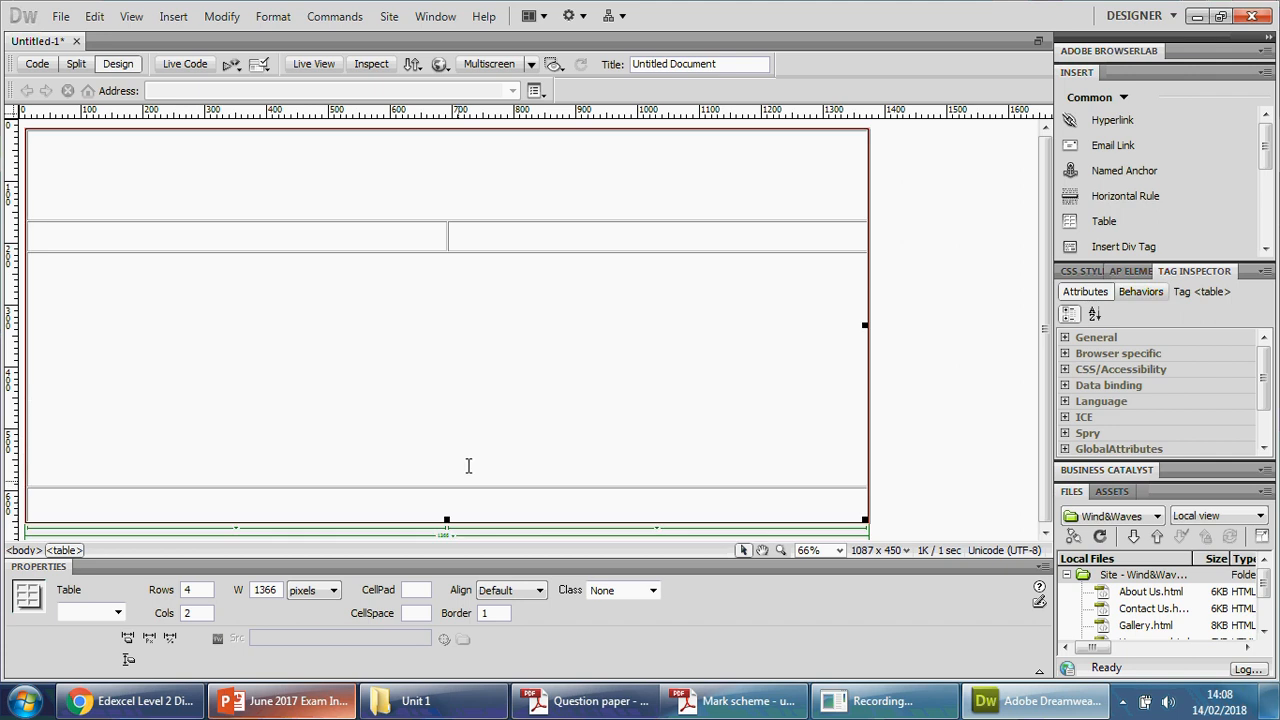
# - Increase the banner row's height to about 235 px by the vertical ruler at 100% zoom
pyautogui.click(674, 194)
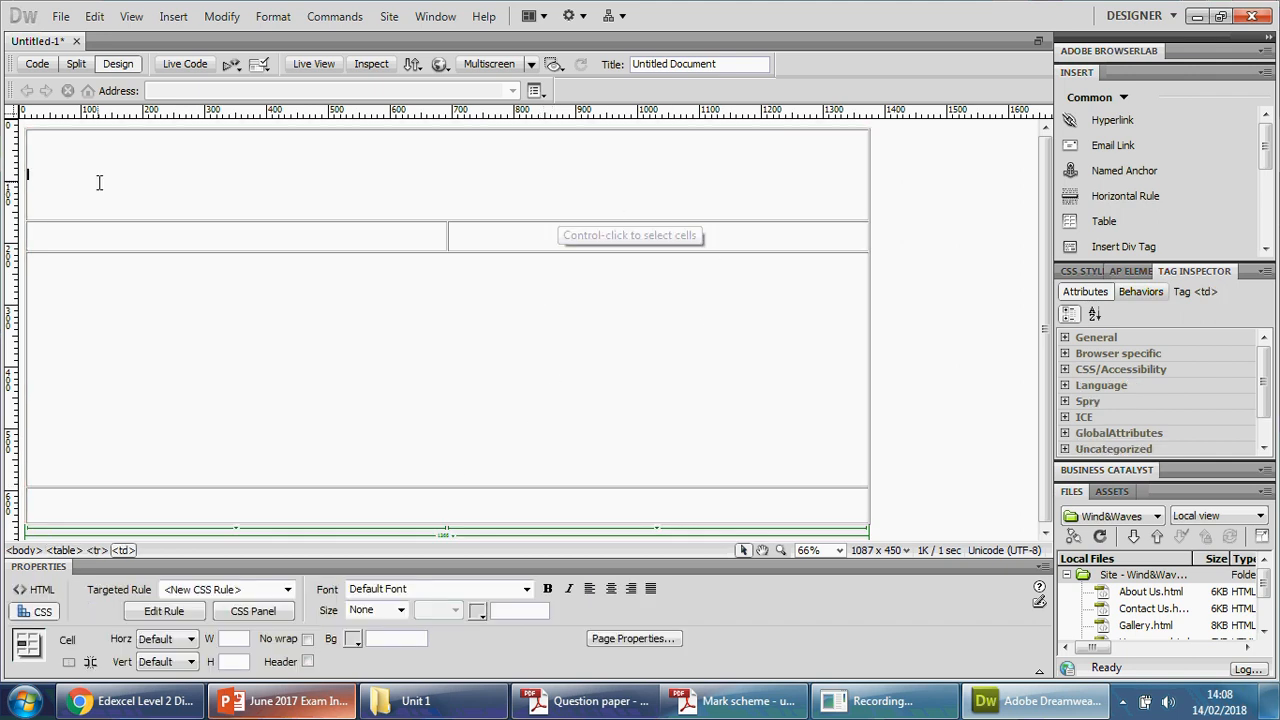
pyautogui.click(843, 553)
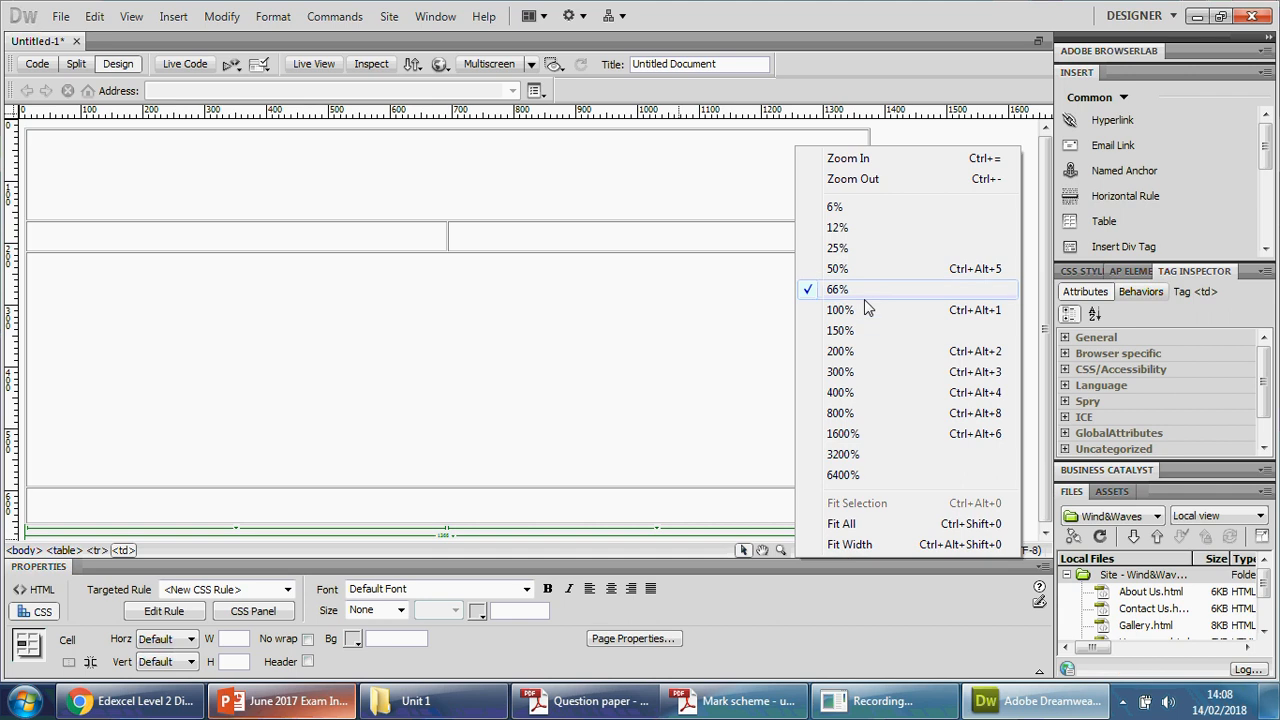
pyautogui.click(828, 317)
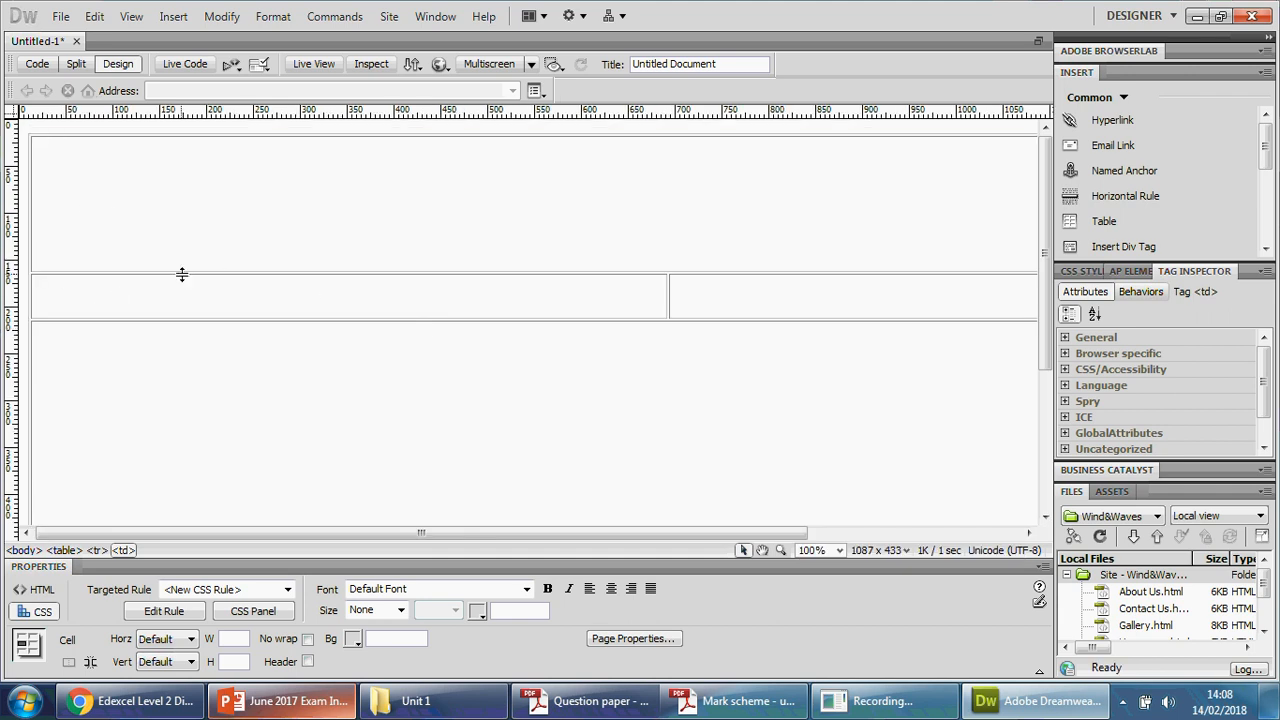
pyautogui.moveTo(181, 273); pyautogui.dragTo(175, 308)
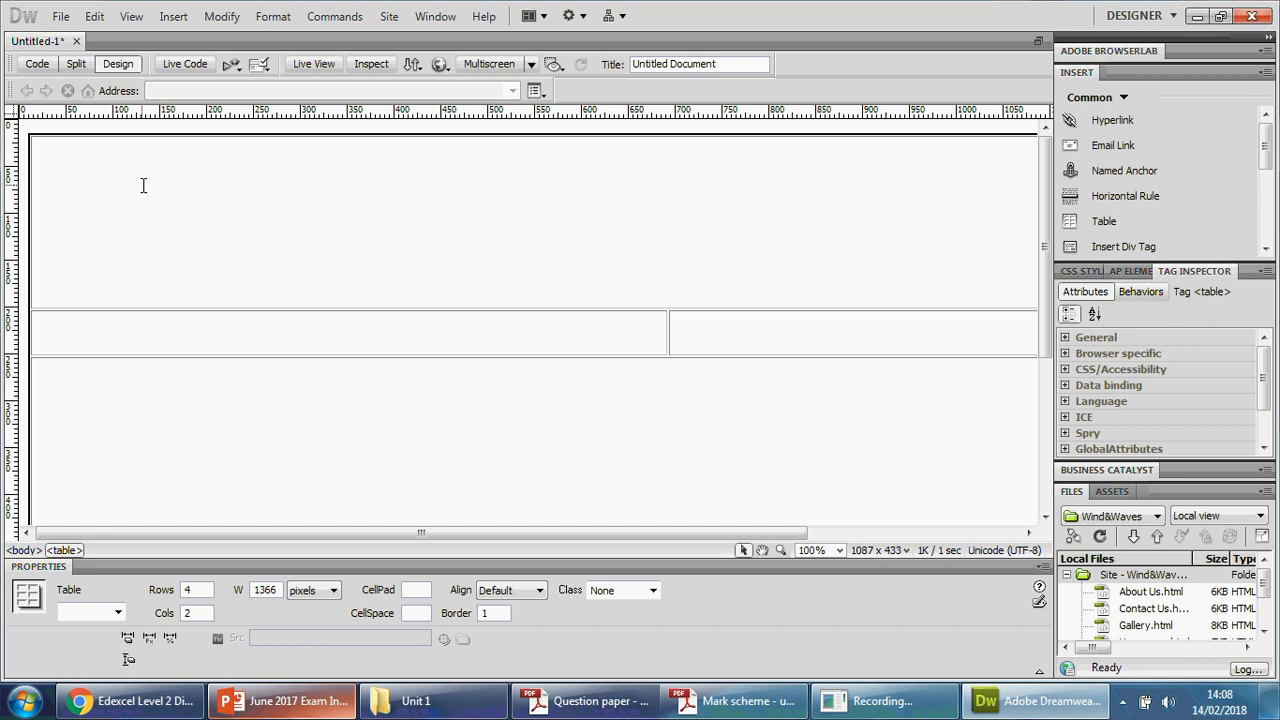
pyautogui.moveTo(159, 310); pyautogui.dragTo(155, 354)
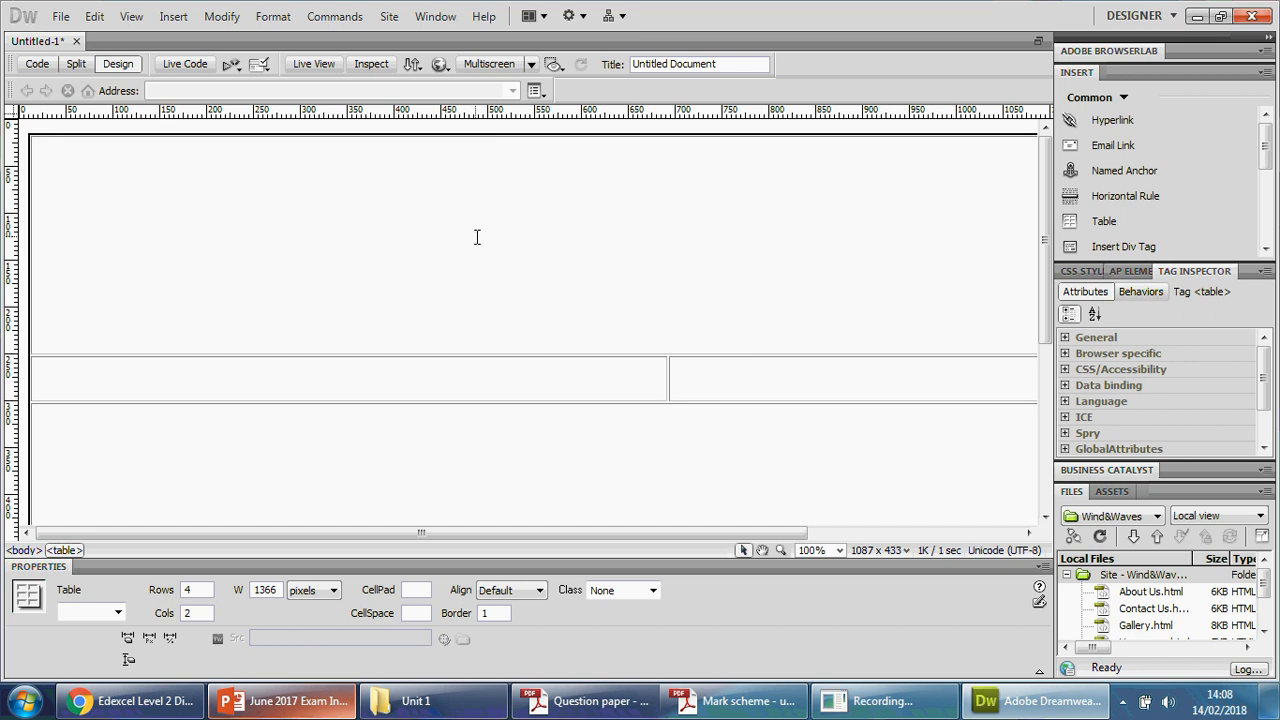
# - Try adding a series of blank lines inside the large content row below the navigation cells
pyautogui.click(356, 382)
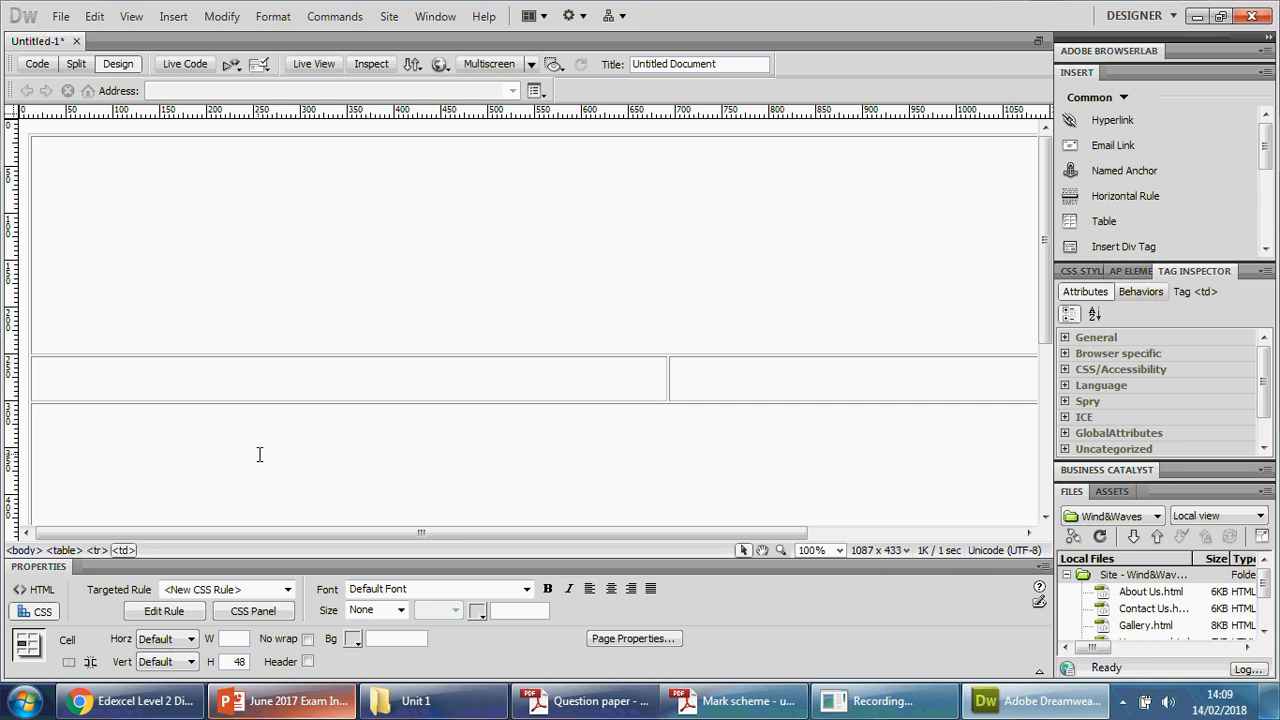
pyautogui.press('Return')
pyautogui.press('Return')
pyautogui.press('Return')
pyautogui.press('Return')
pyautogui.press('Return')
pyautogui.press('Return')
pyautogui.press('Return')
pyautogui.press('Return')
pyautogui.press('Return')
pyautogui.press('Return')
pyautogui.scroll(5, 350, 370)
# - Start saving the page and set the save location to the Webpages folder inside Year 10 CiDA Obs, Unit 1
pyautogui.click(62, 17)
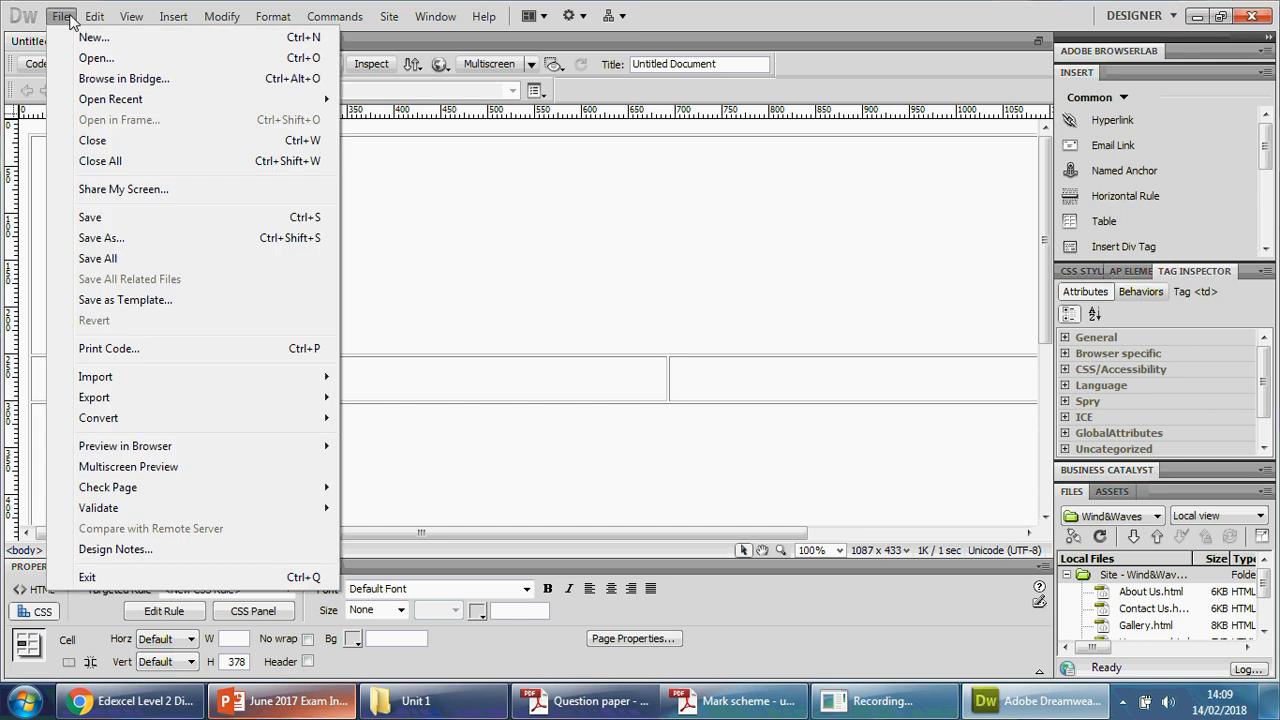
pyautogui.click(126, 220)
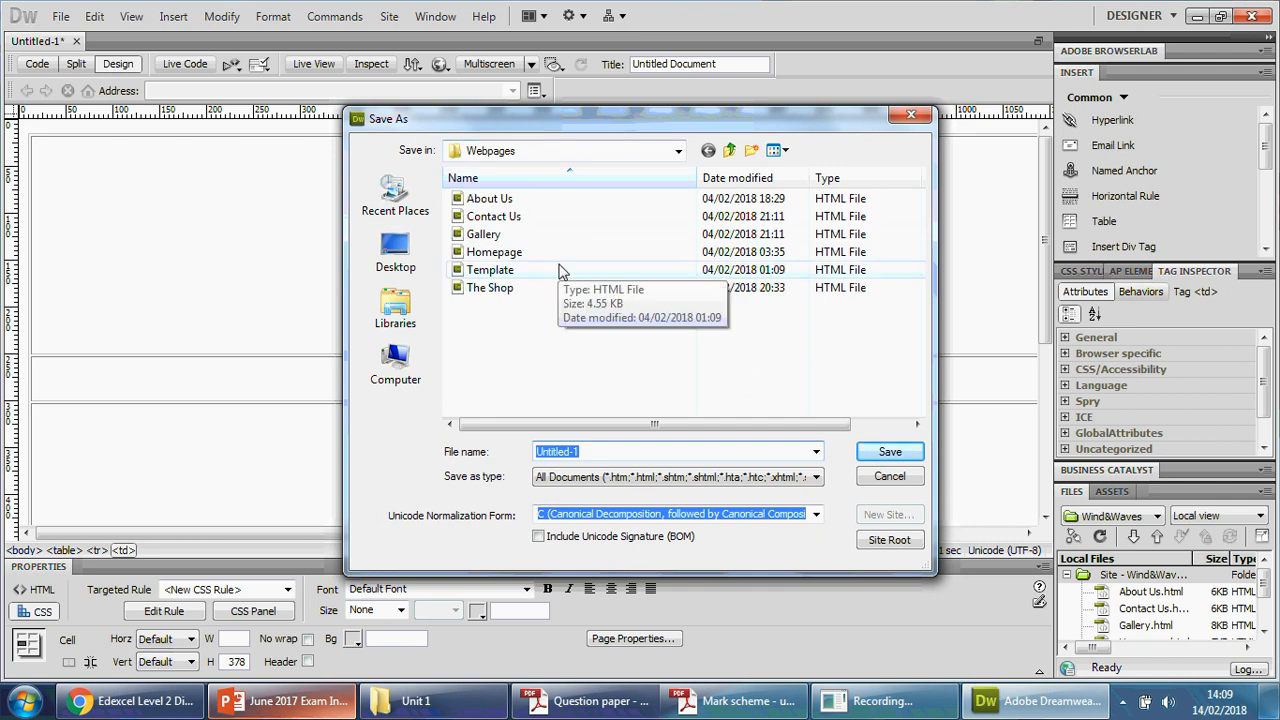
pyautogui.click(729, 150)
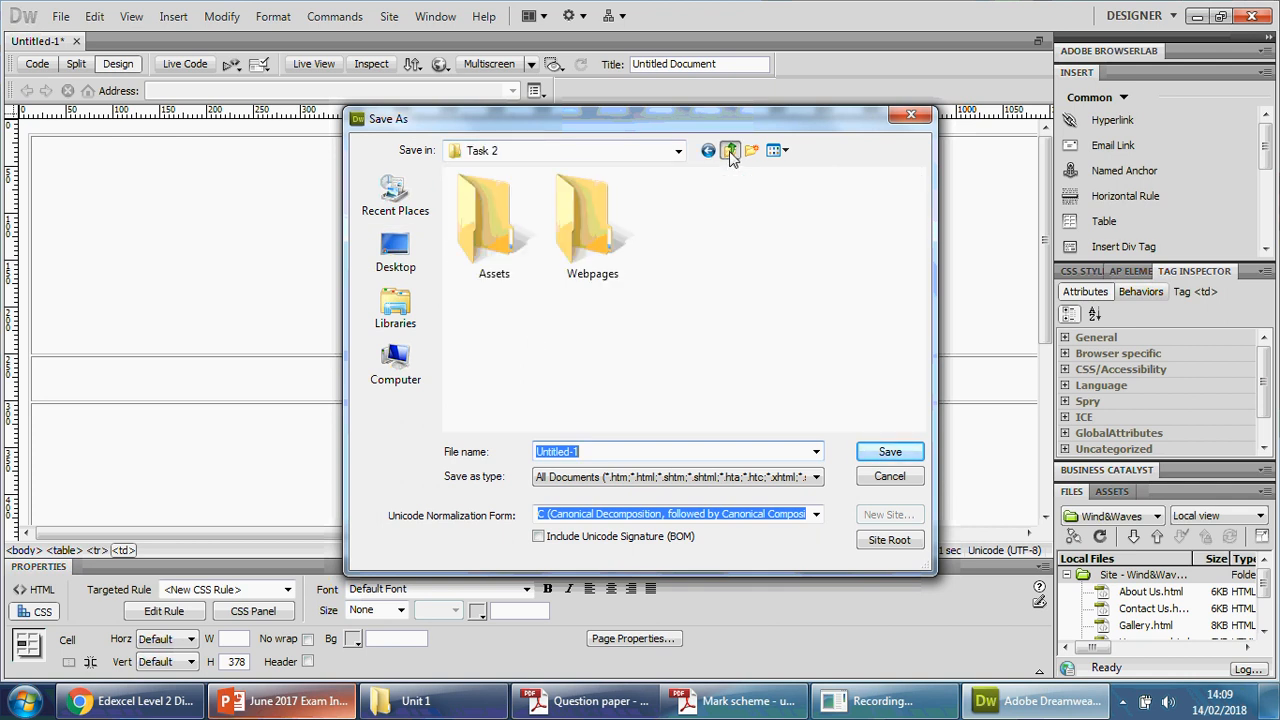
pyautogui.click(729, 150)
pyautogui.click(731, 151)
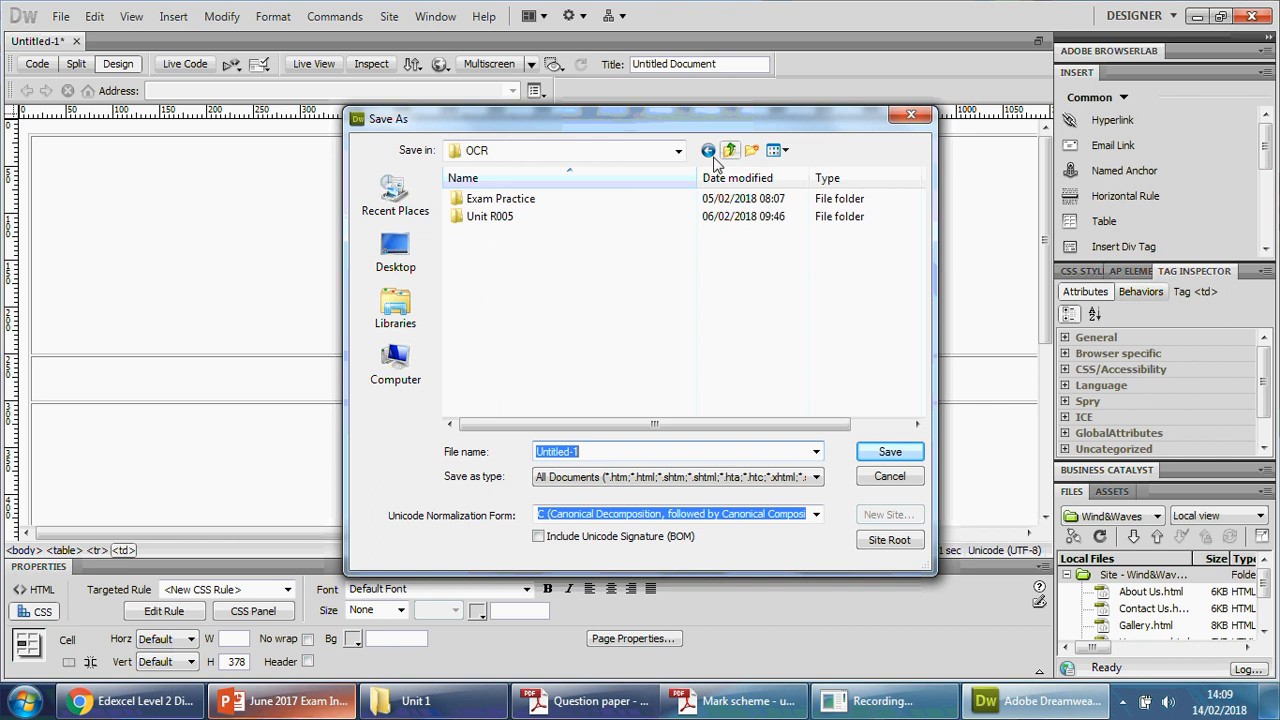
pyautogui.click(731, 151)
pyautogui.doubleClick(490, 240)
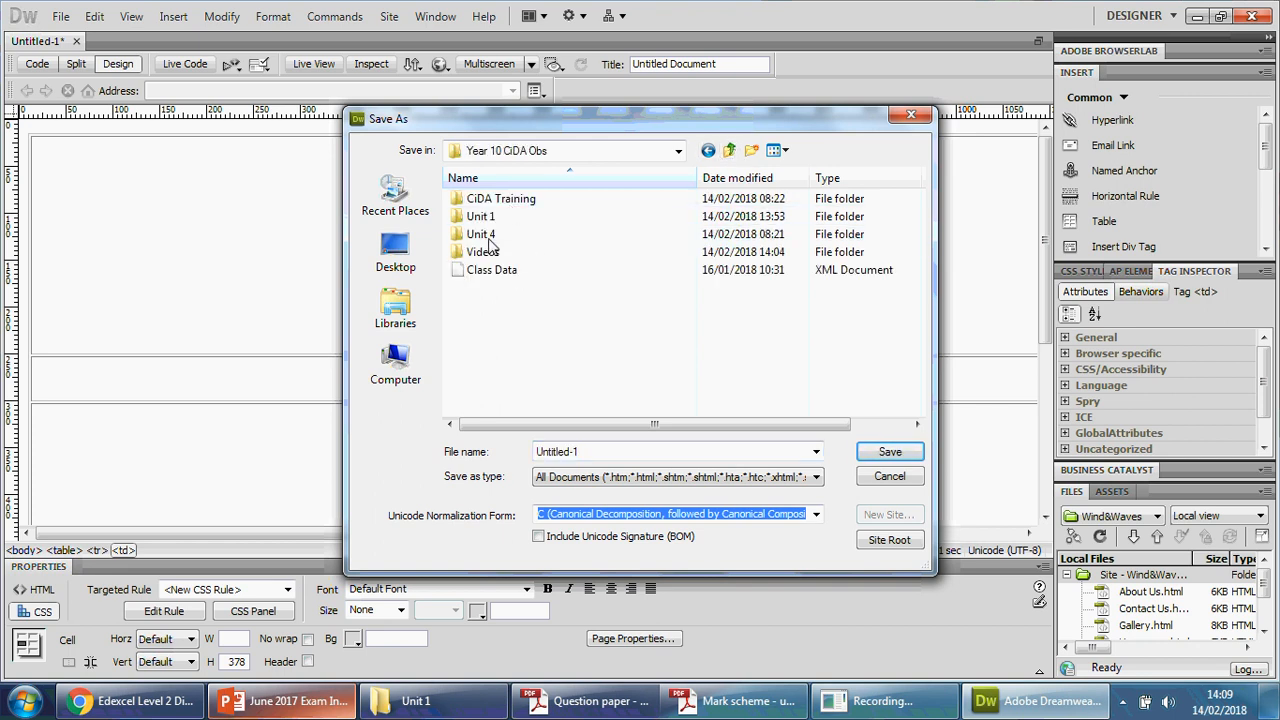
pyautogui.doubleClick(505, 216)
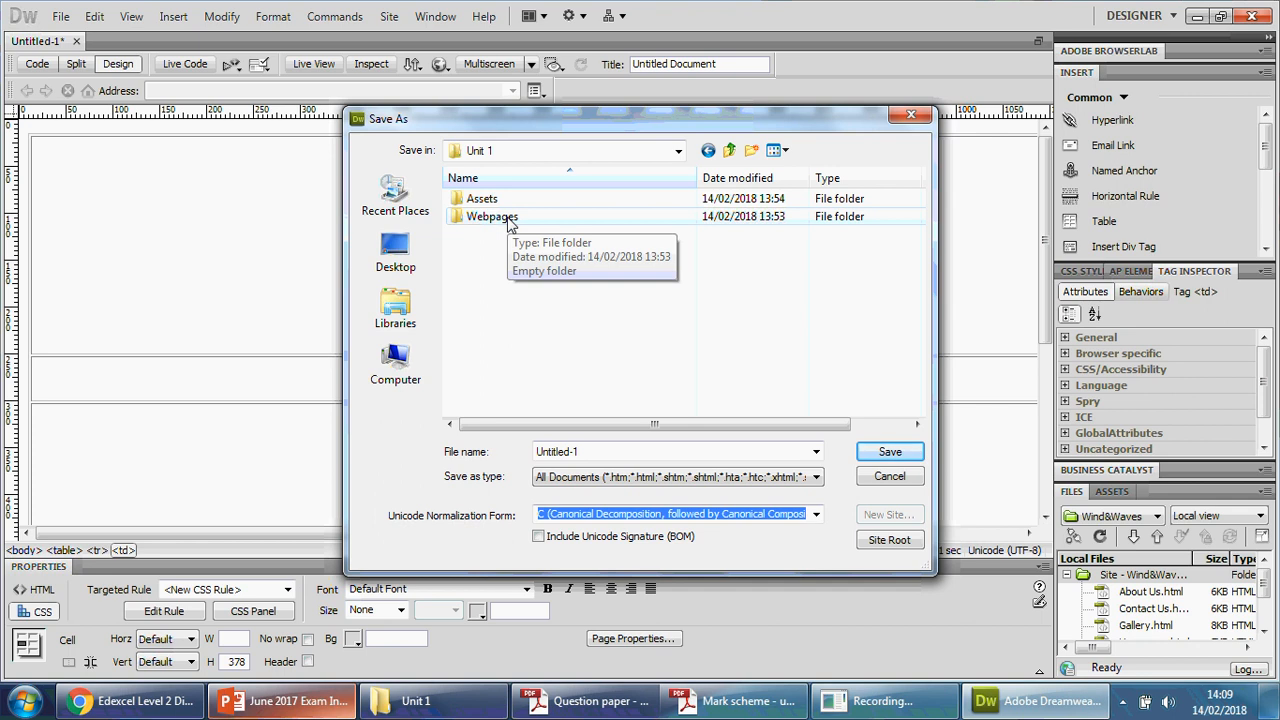
pyautogui.doubleClick(497, 216)
# - Name the page file Template and save it in the Unit 1 Webpages folder
pyautogui.click(597, 452)
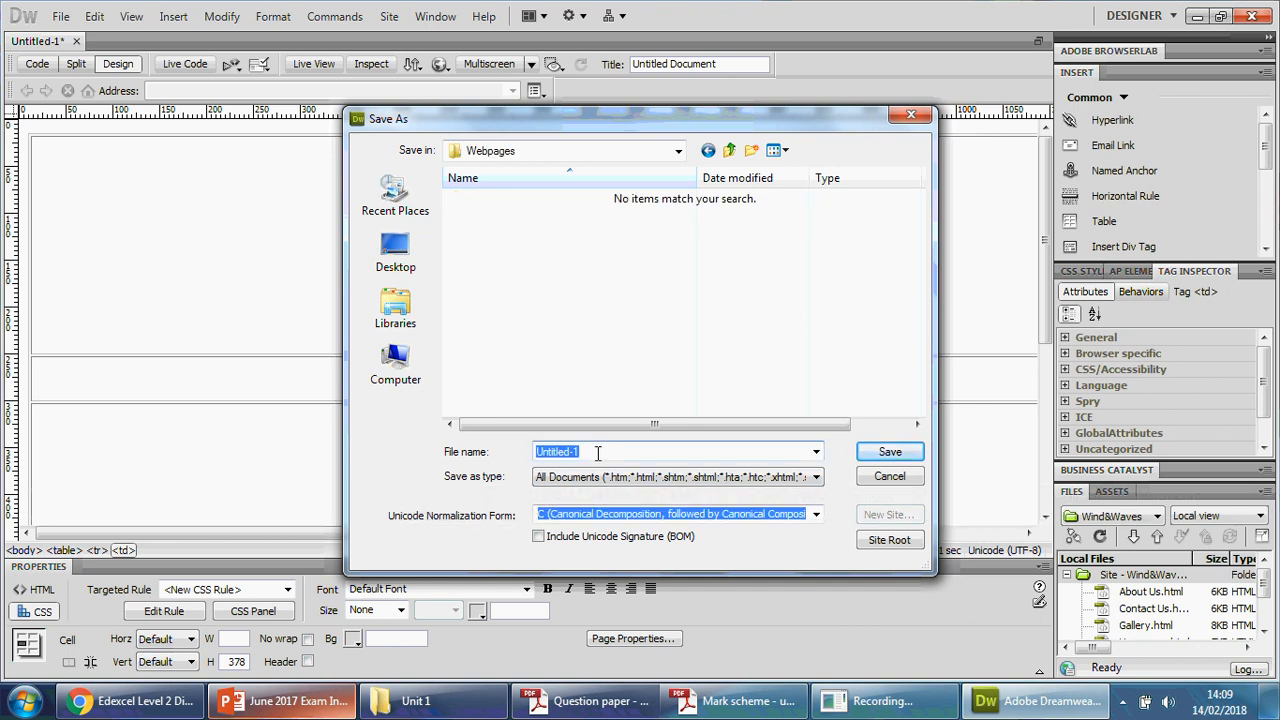
pyautogui.write('te')
pyautogui.click(889, 452)
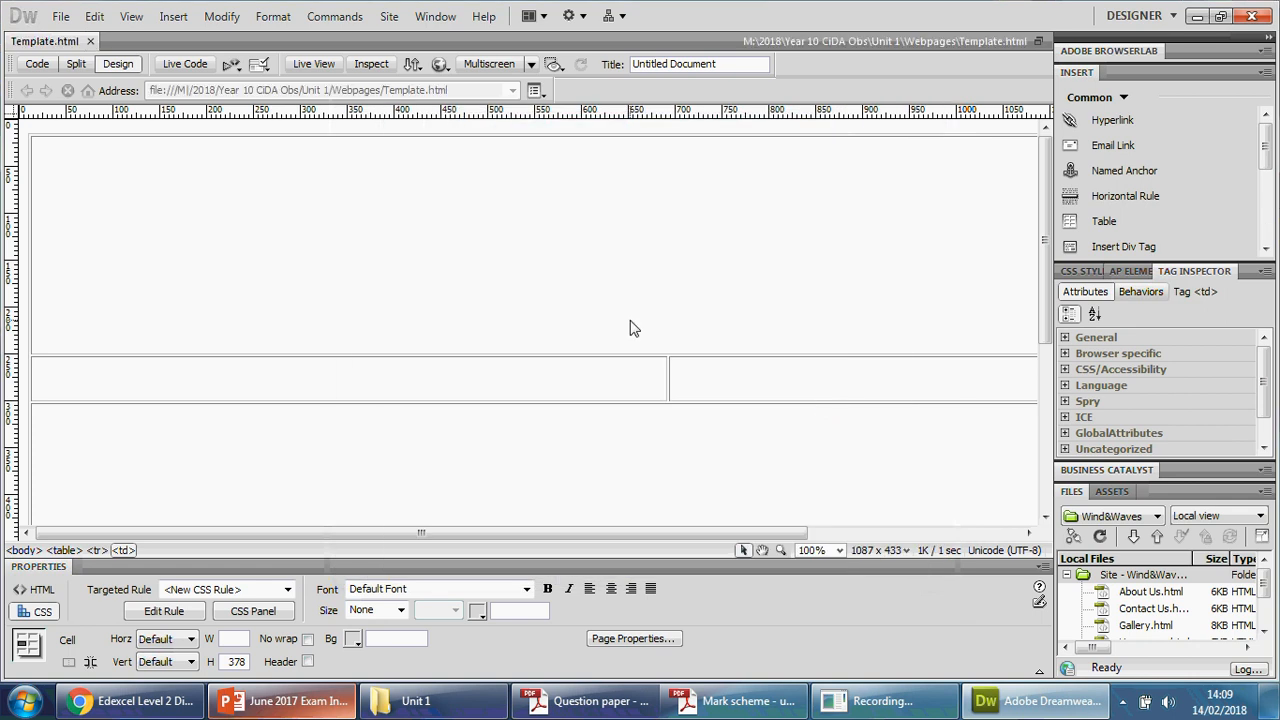